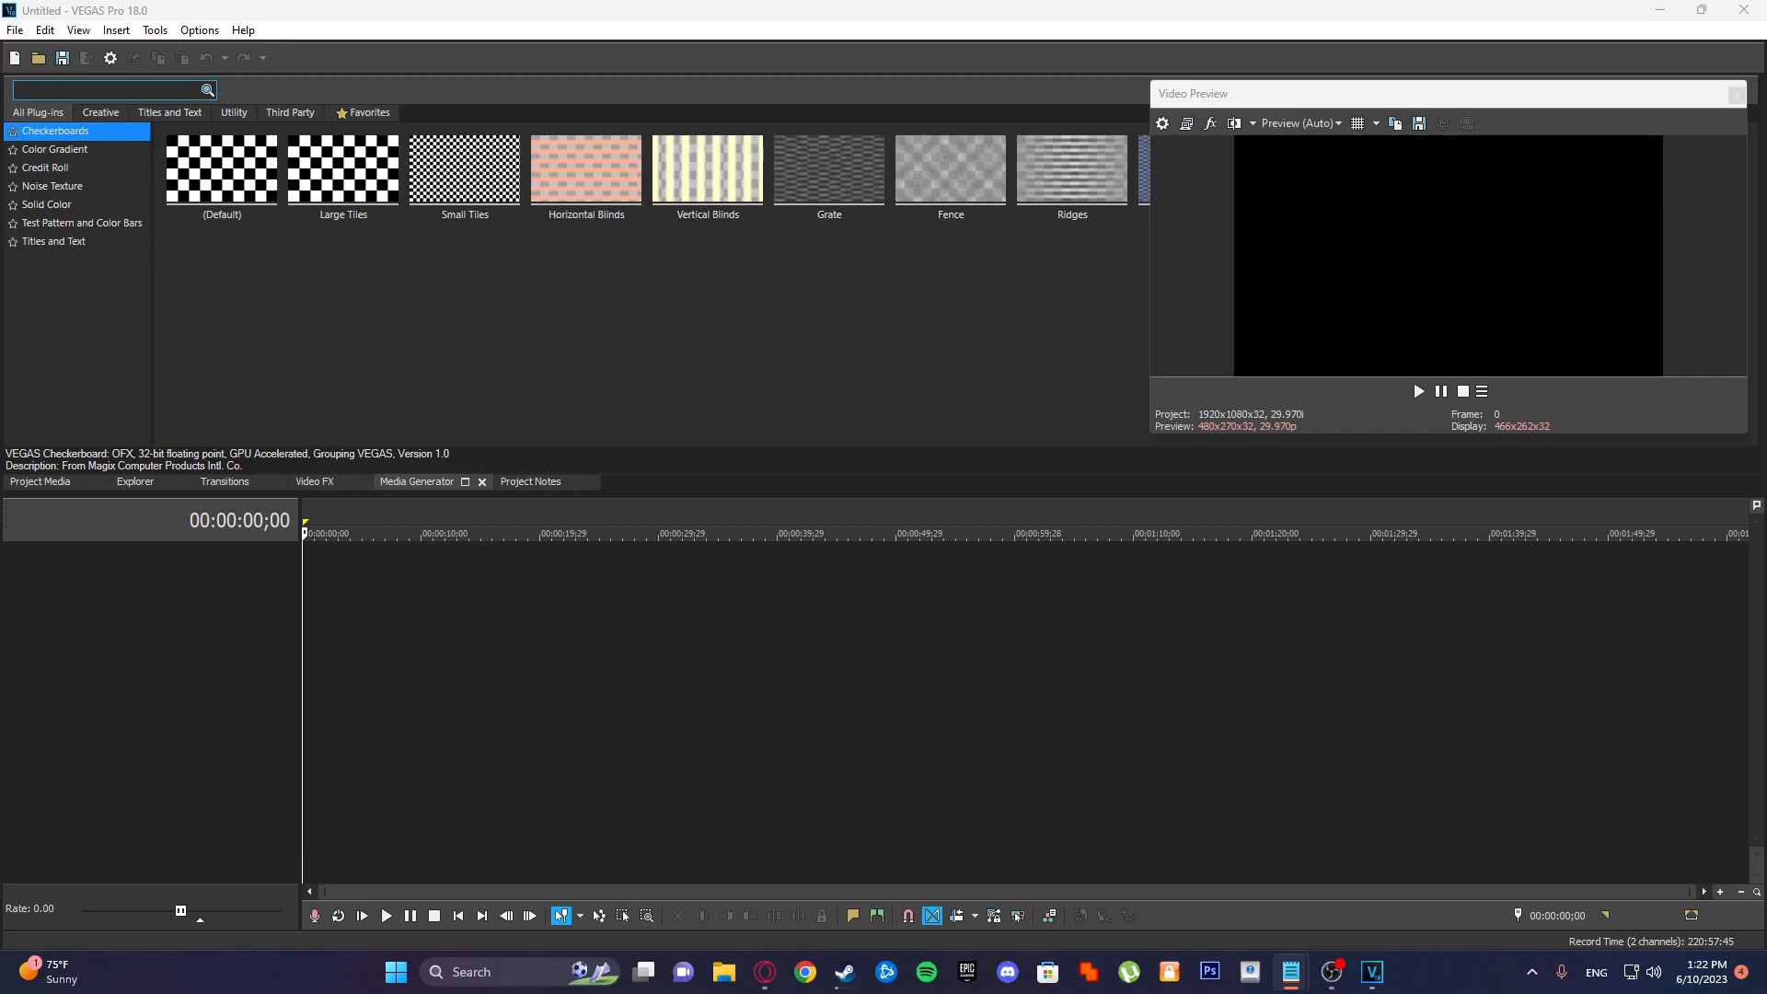
Add the uradjeno (1) video from the za edit folder to the start of the timeline and match the project video settings to it.
drag(714, 9, 742, 326)
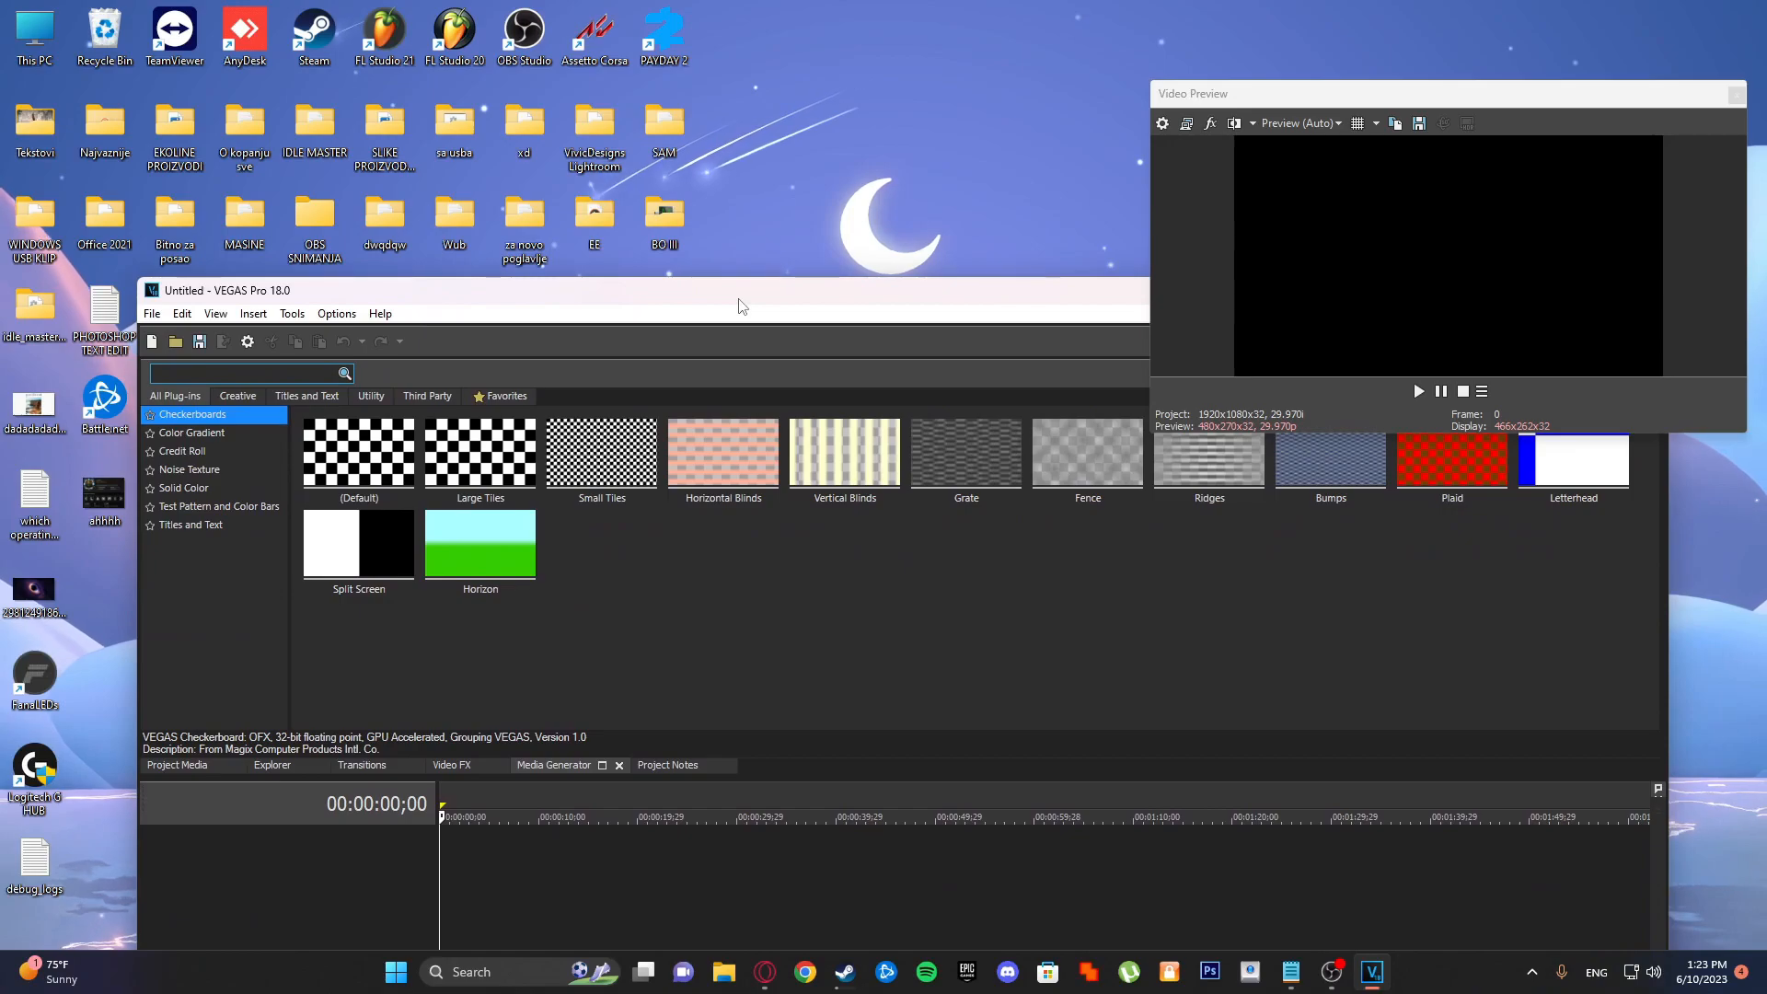
drag(738, 303, 554, 688)
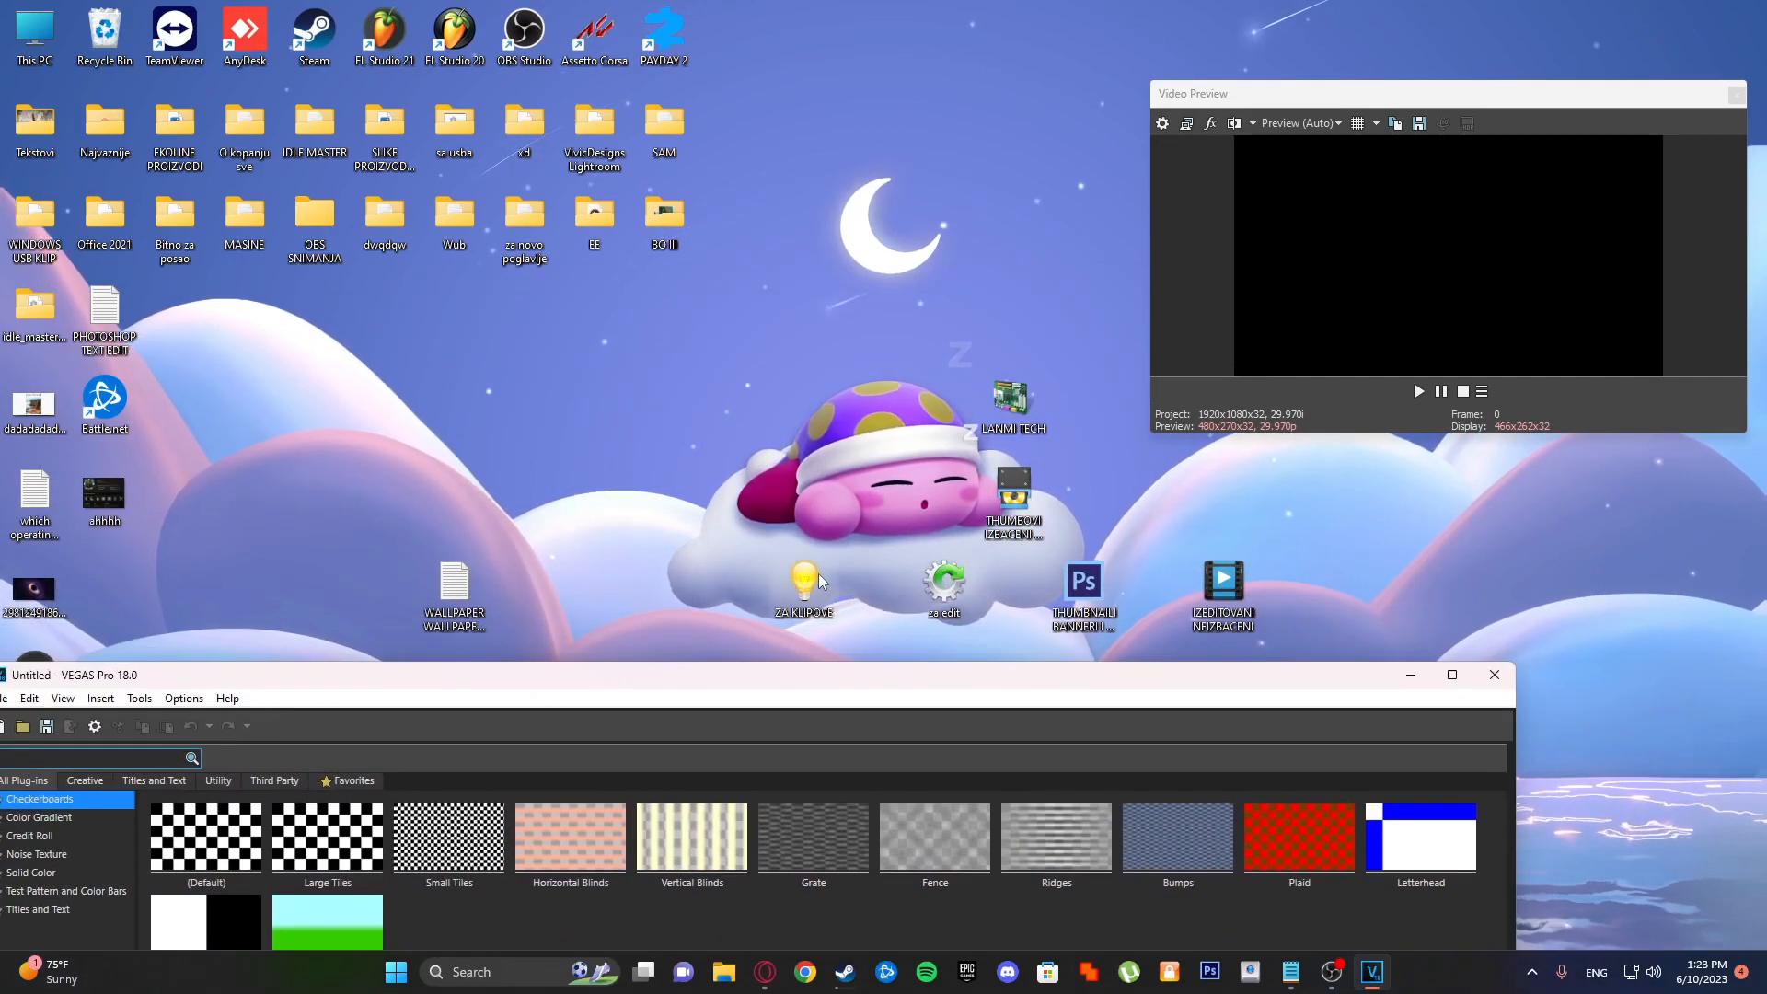
click(1156, 572)
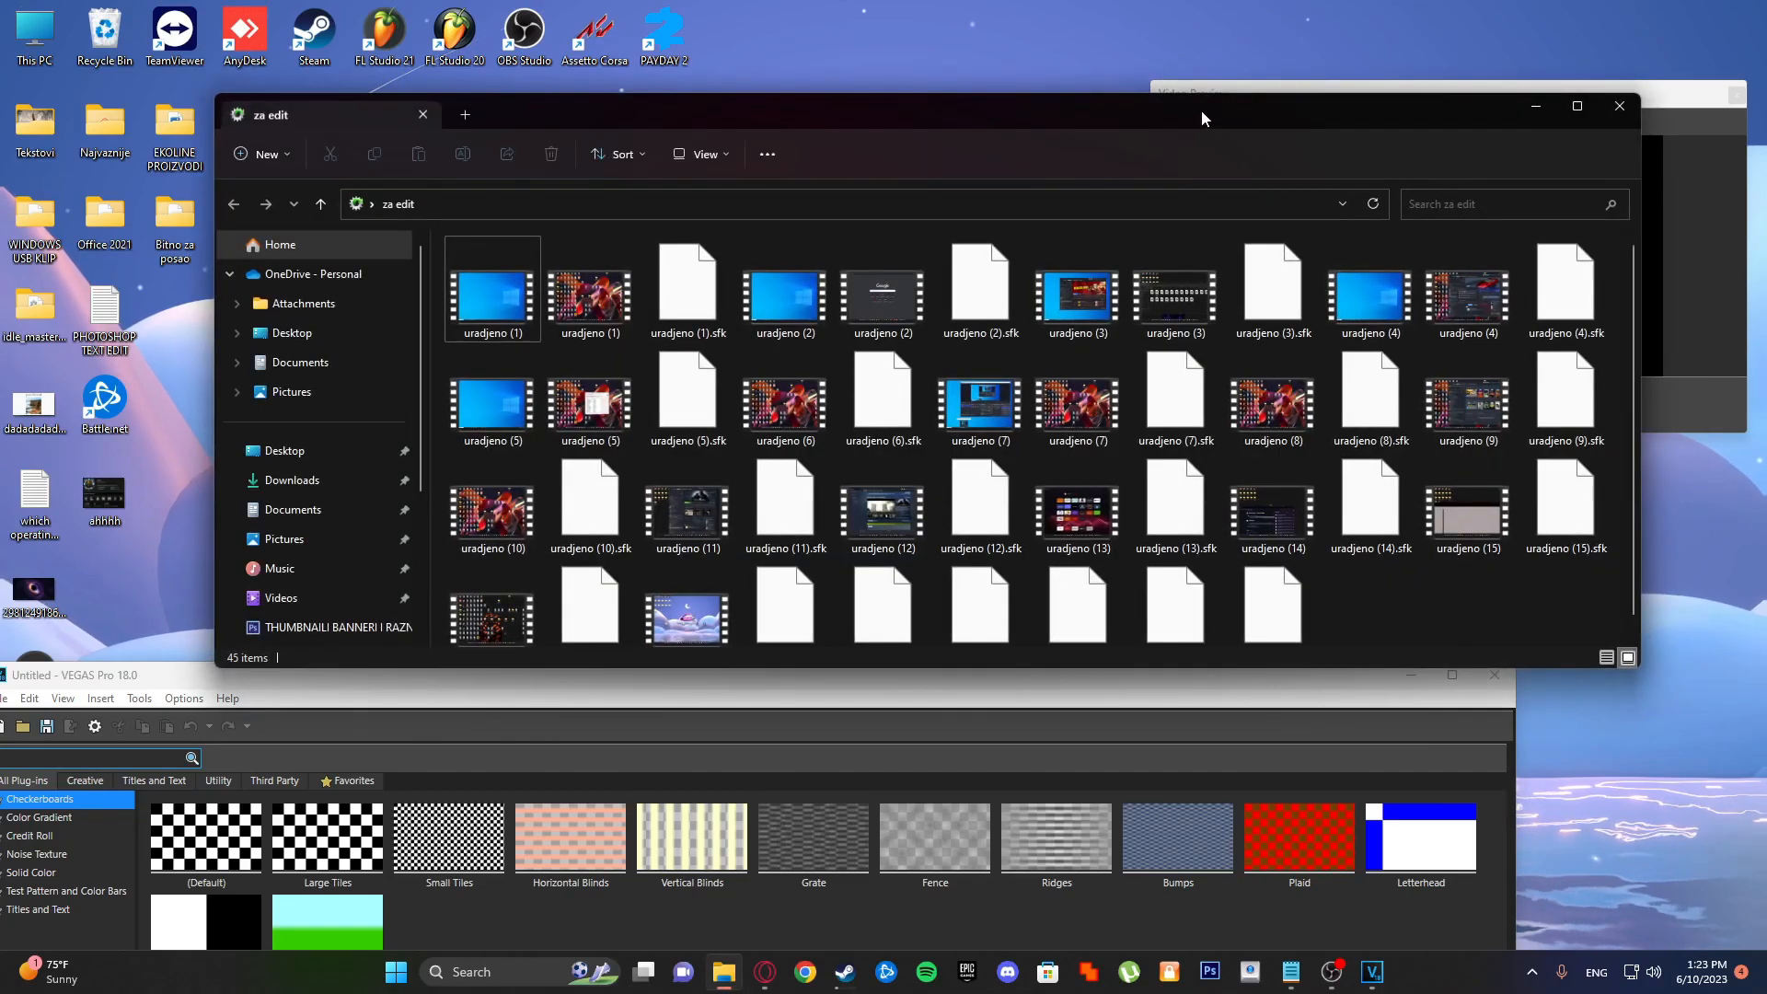
drag(1202, 114, 1766, 239)
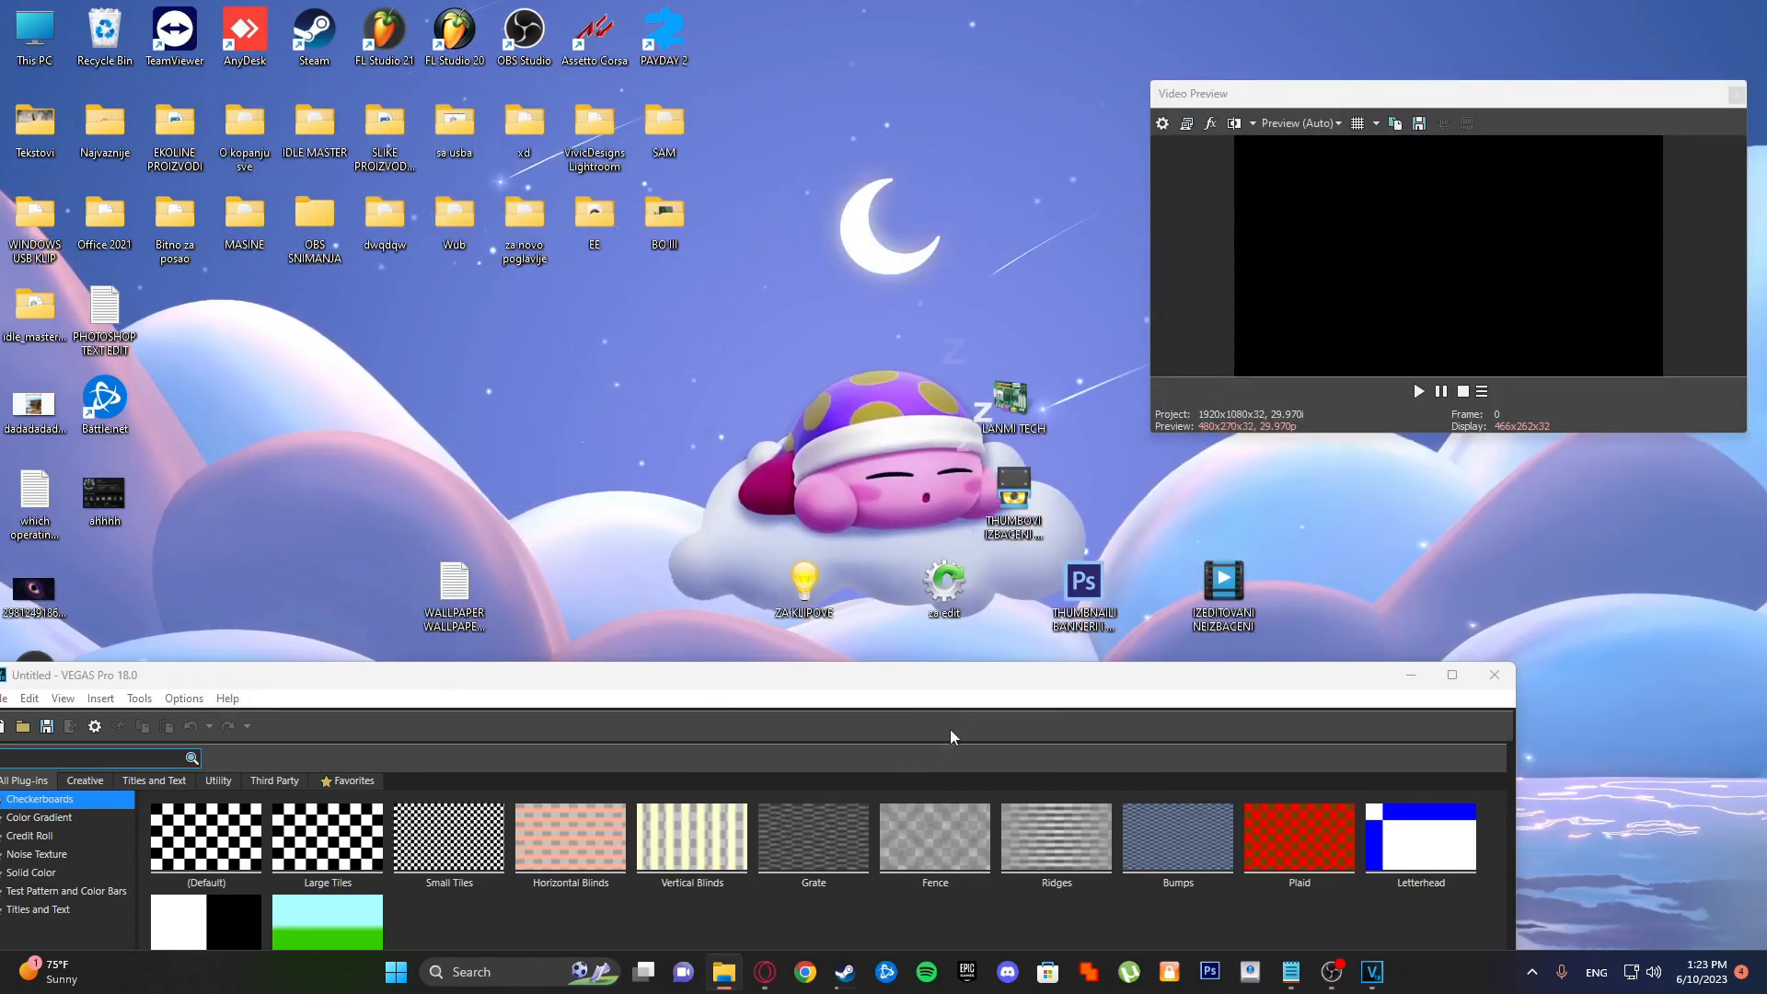
double_click(965, 676)
drag(467, 563, 304, 592)
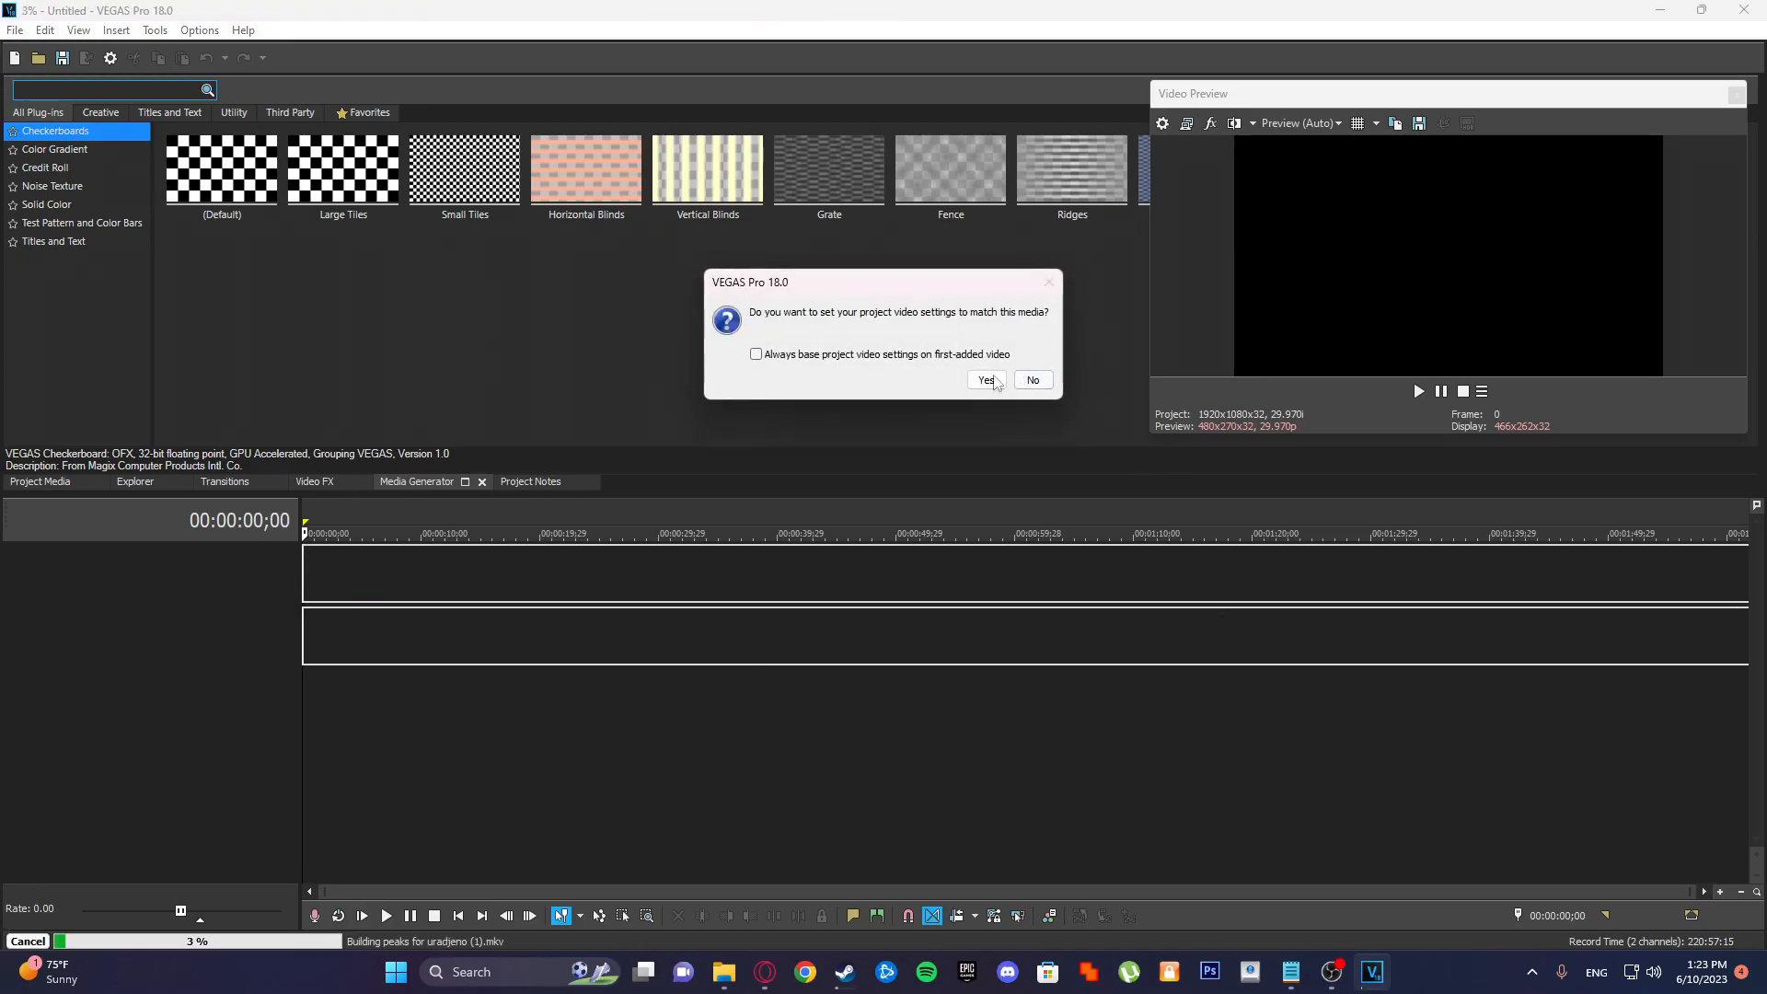
click(986, 380)
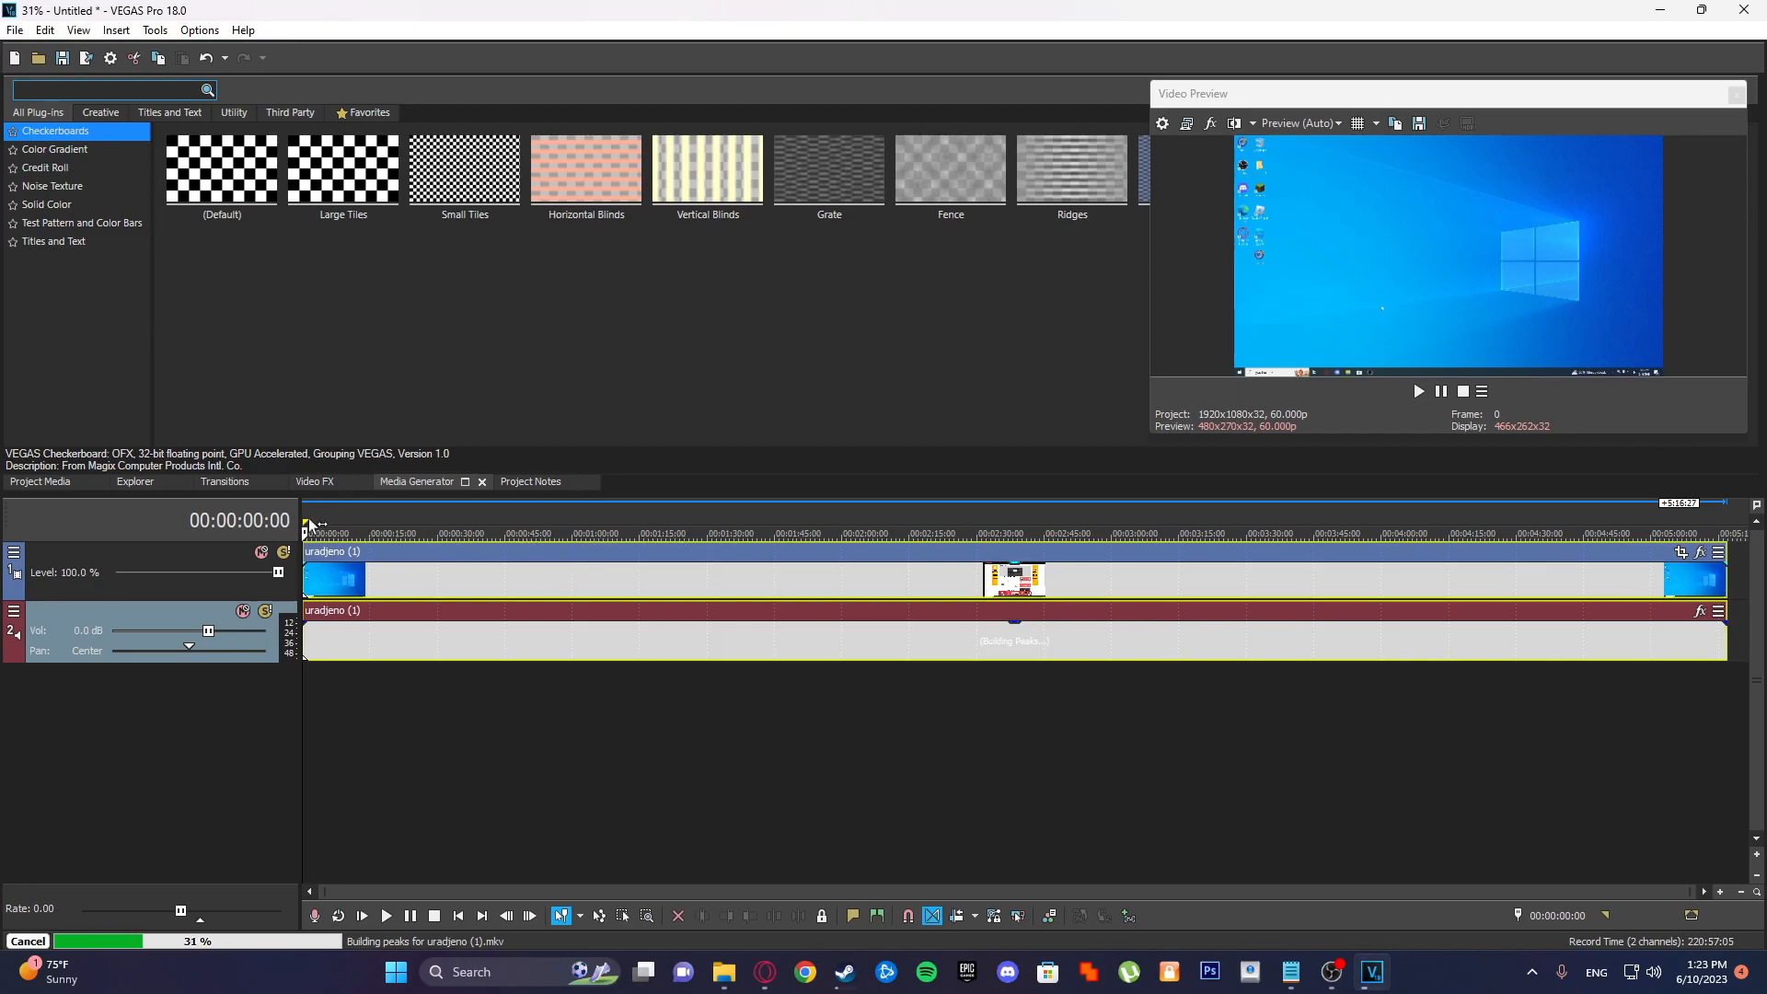
Make a time selection spanning the whole clip, from 00:00:00:00 to 00:05:16:27.
mouse_move(309, 524)
mouse_down()
mouse_move(1408, 525)
mouse_move(301, 520)
mouse_up()
drag(938, 521, 1721, 556)
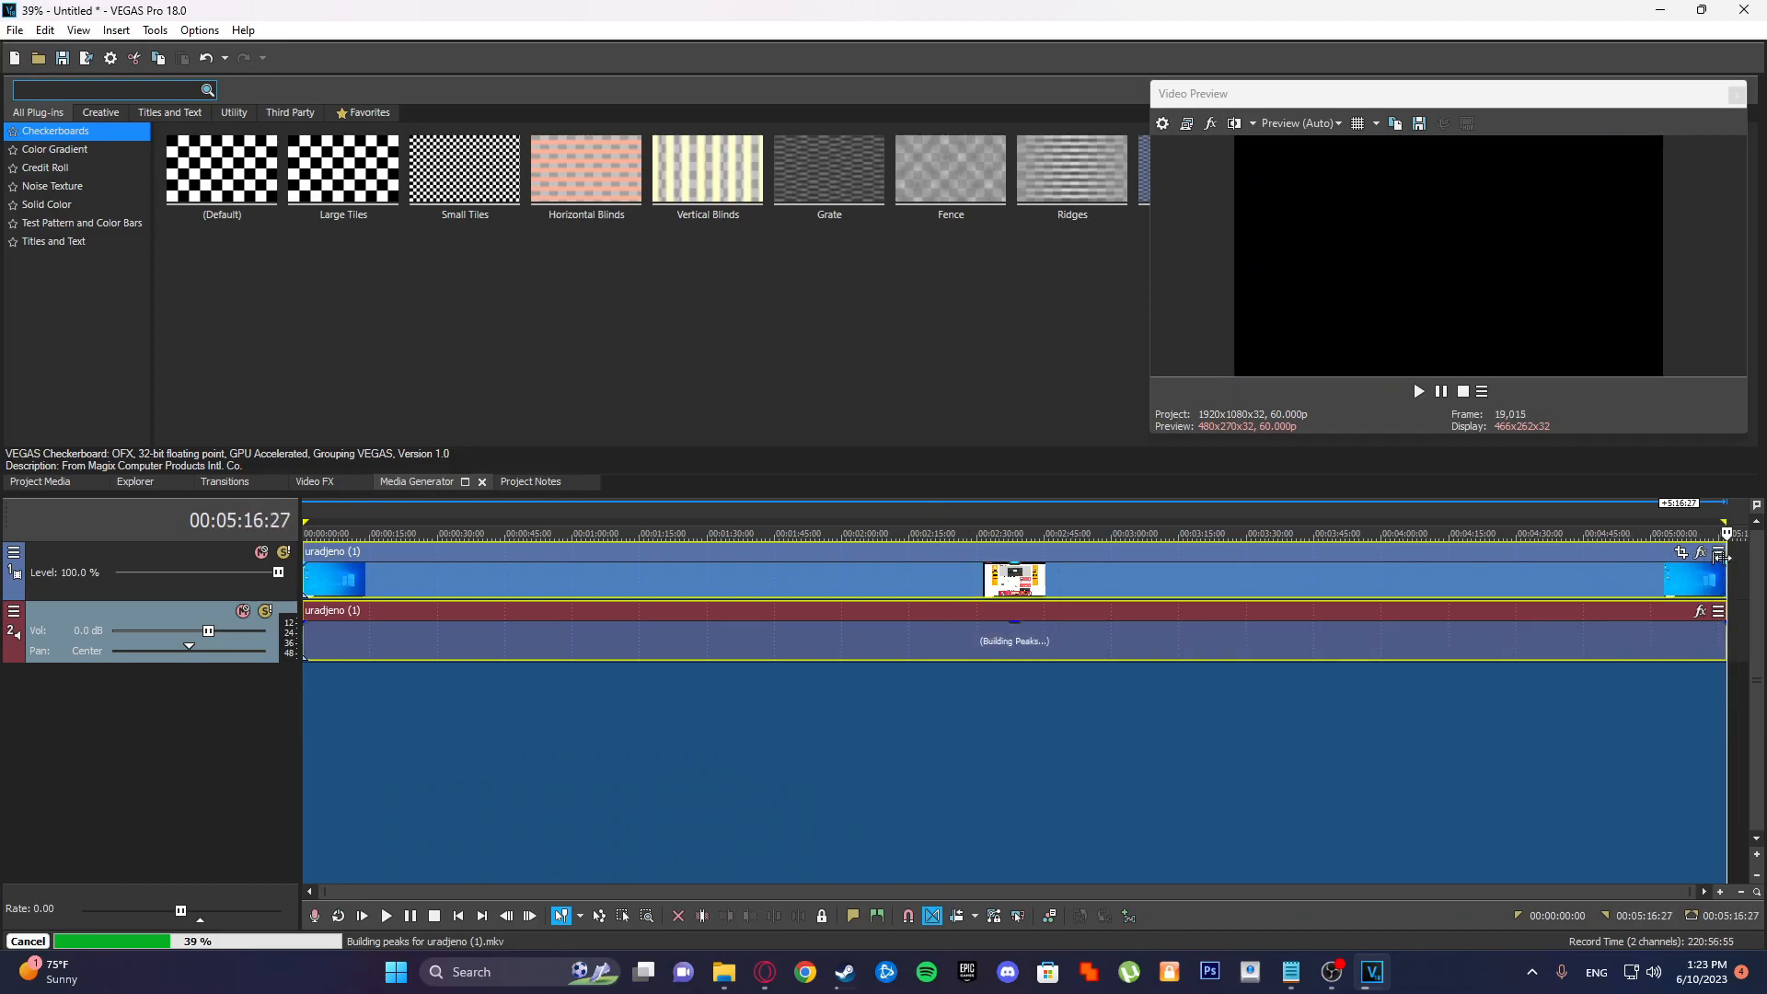
Set the project's full-resolution rendering quality to Best in the project properties, keeping the frame rate at 60.000.
click(1163, 126)
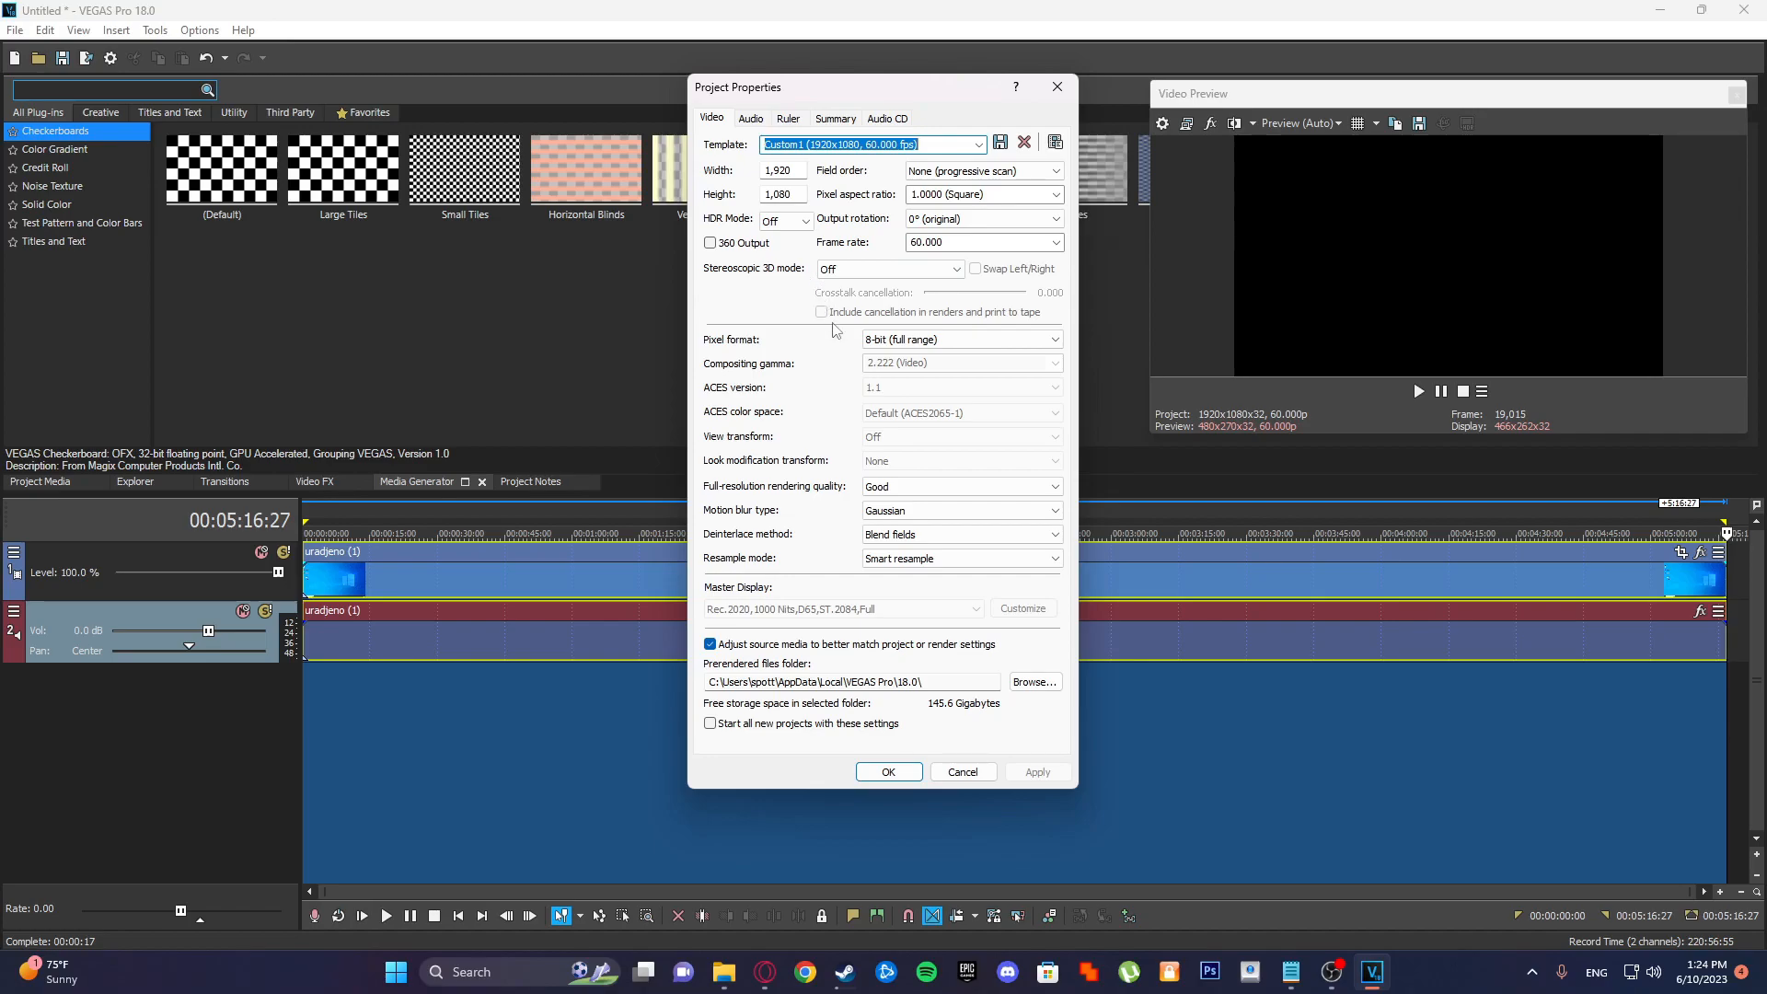
click(926, 491)
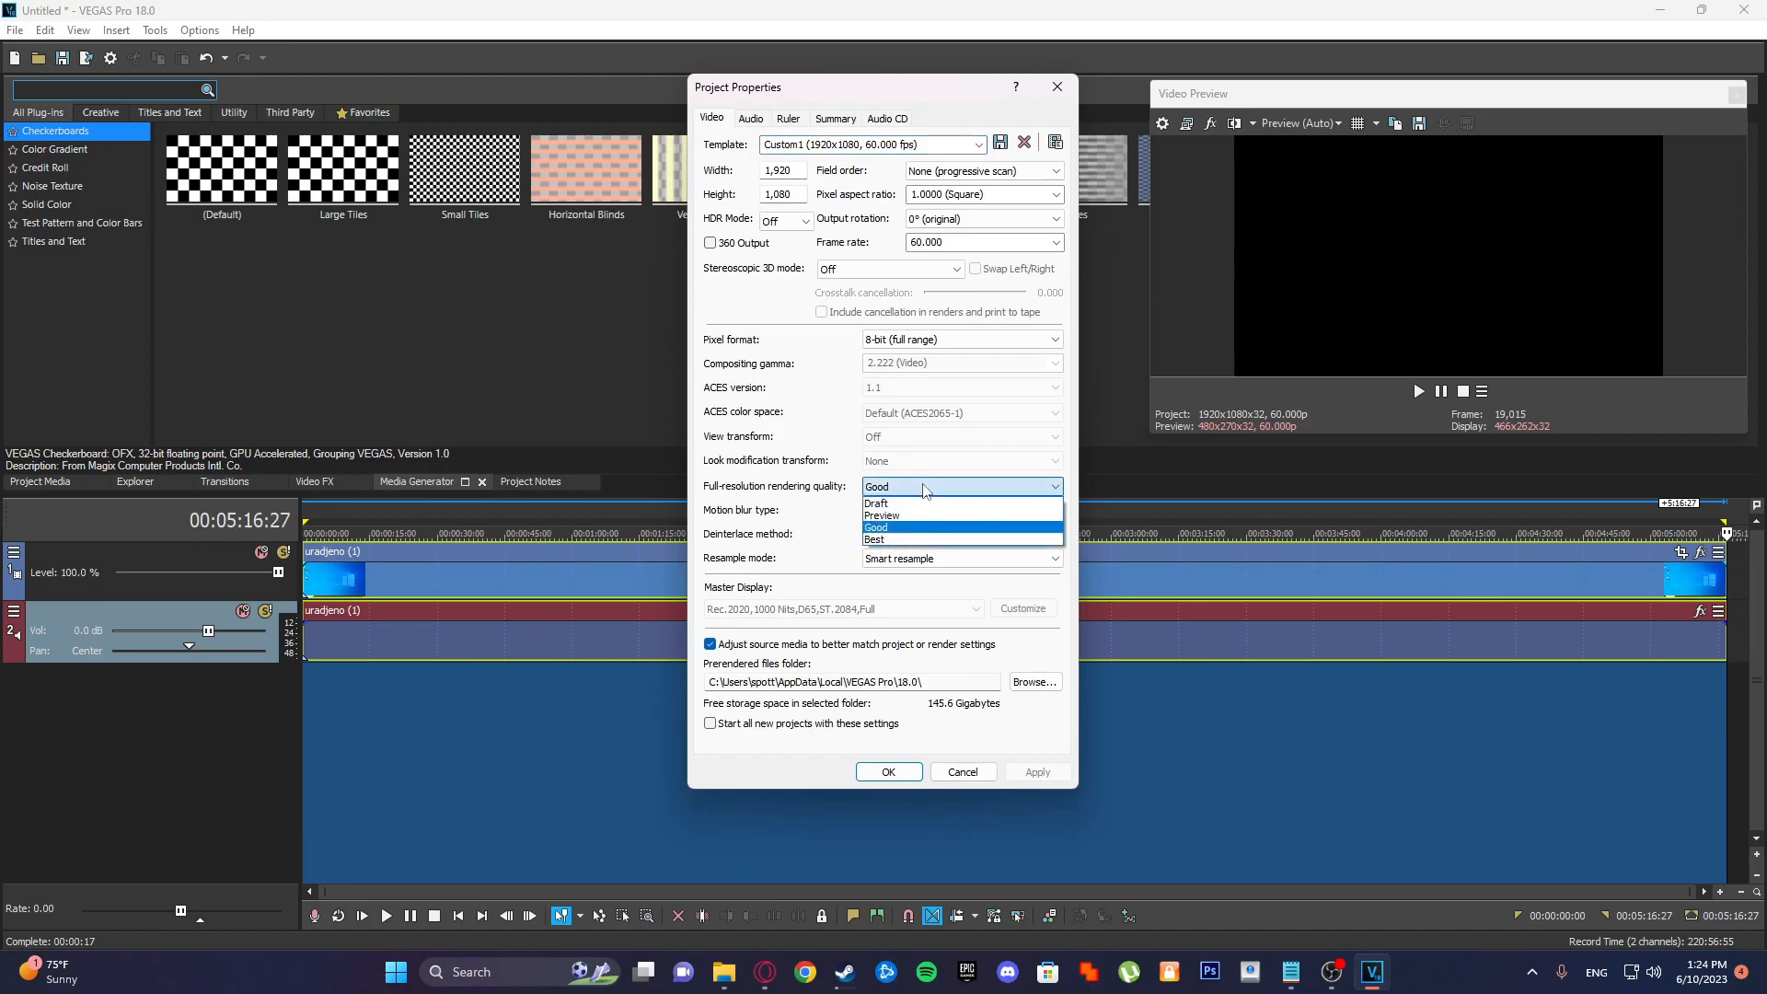
click(912, 544)
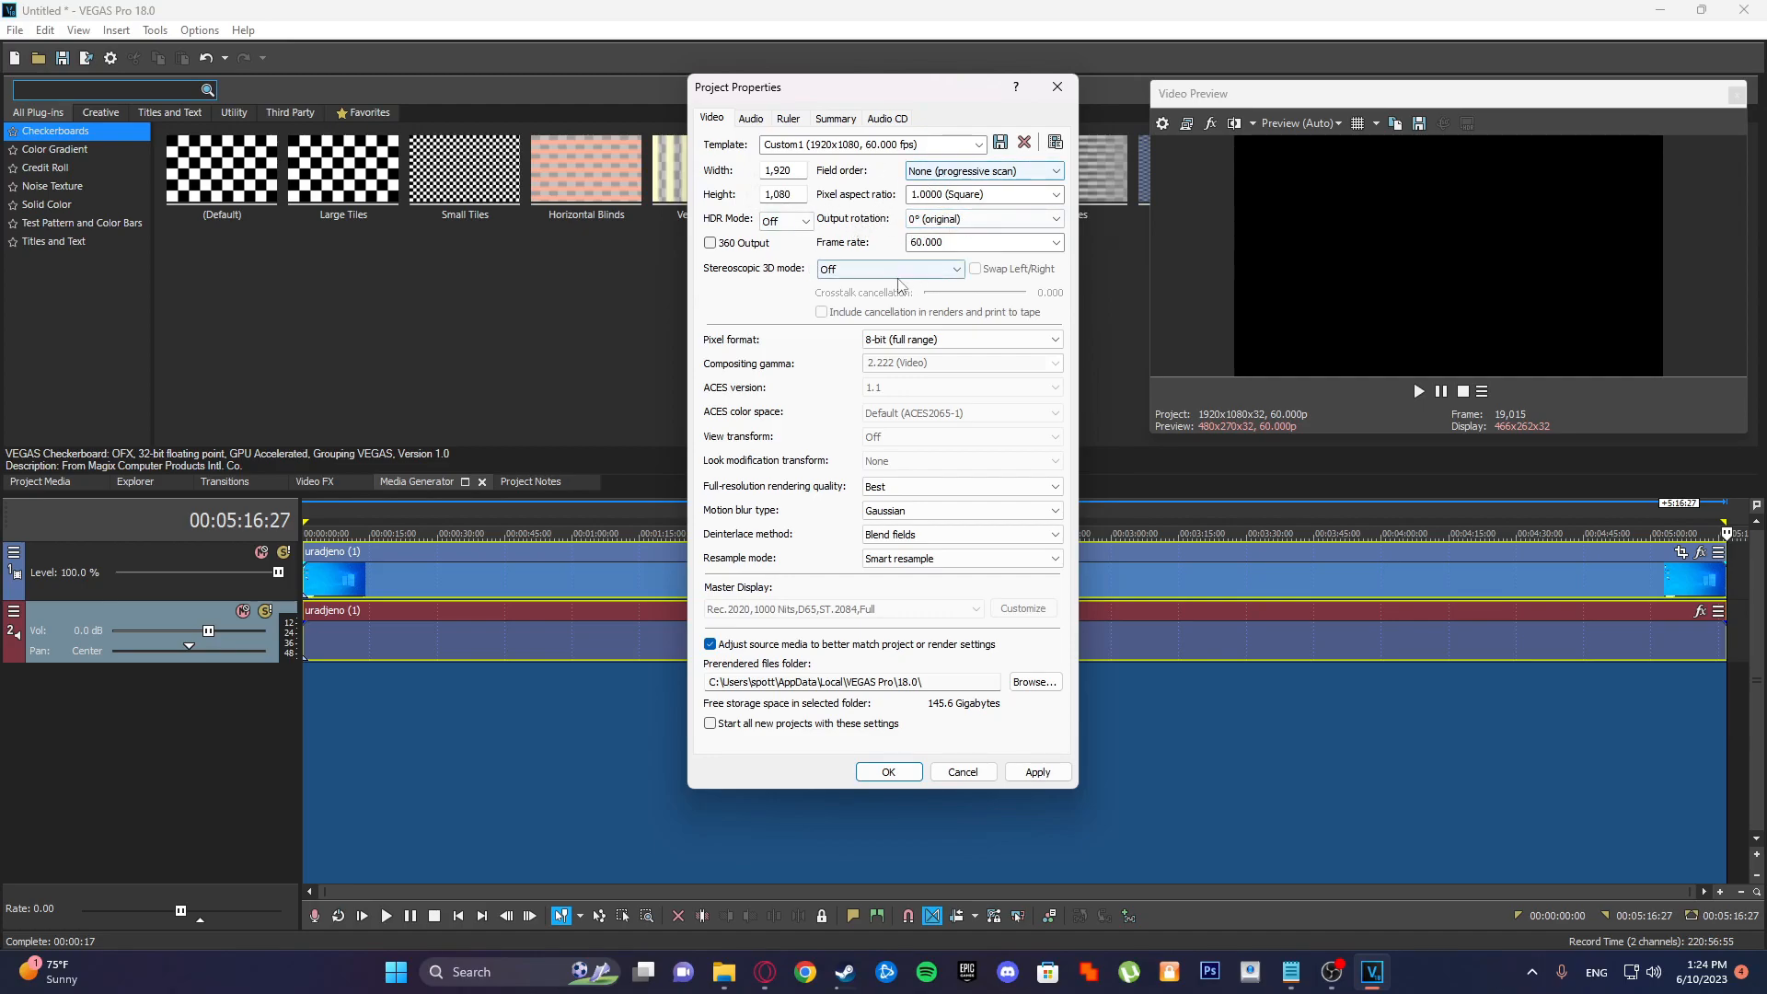
click(1058, 243)
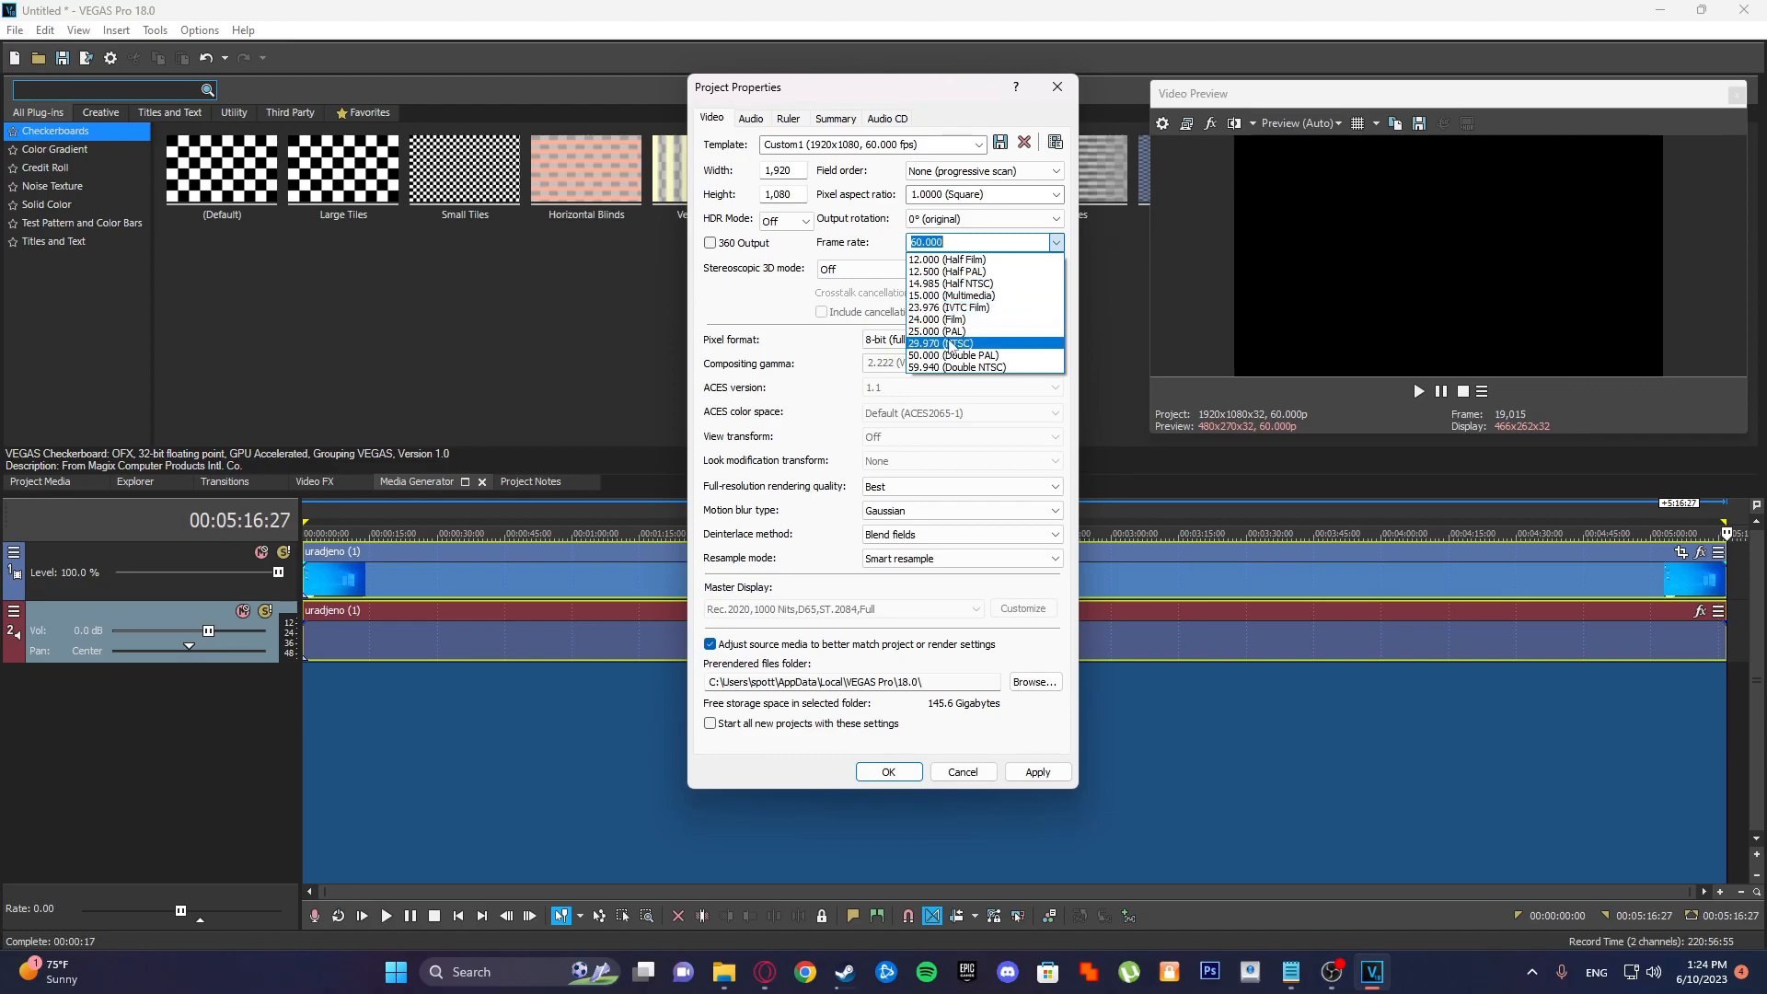
click(1057, 243)
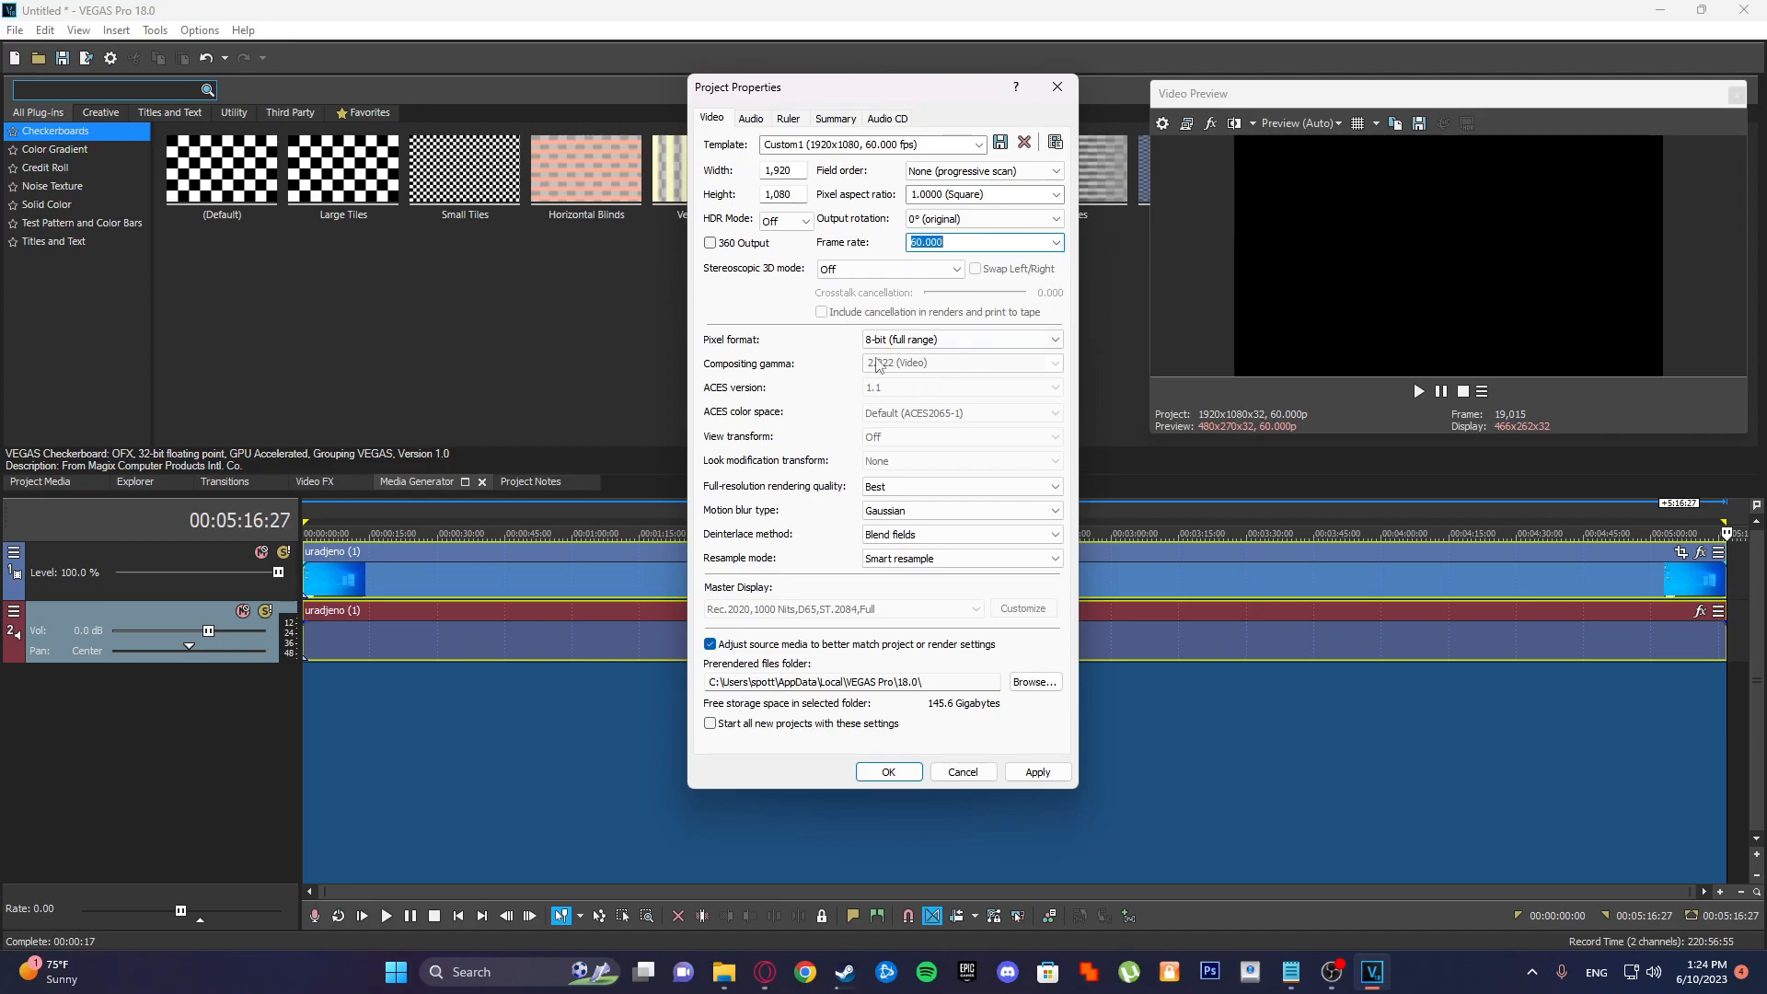
Save the project video settings as a template named "Youtube Render Settings 60 fps" and apply them to the project.
click(940, 140)
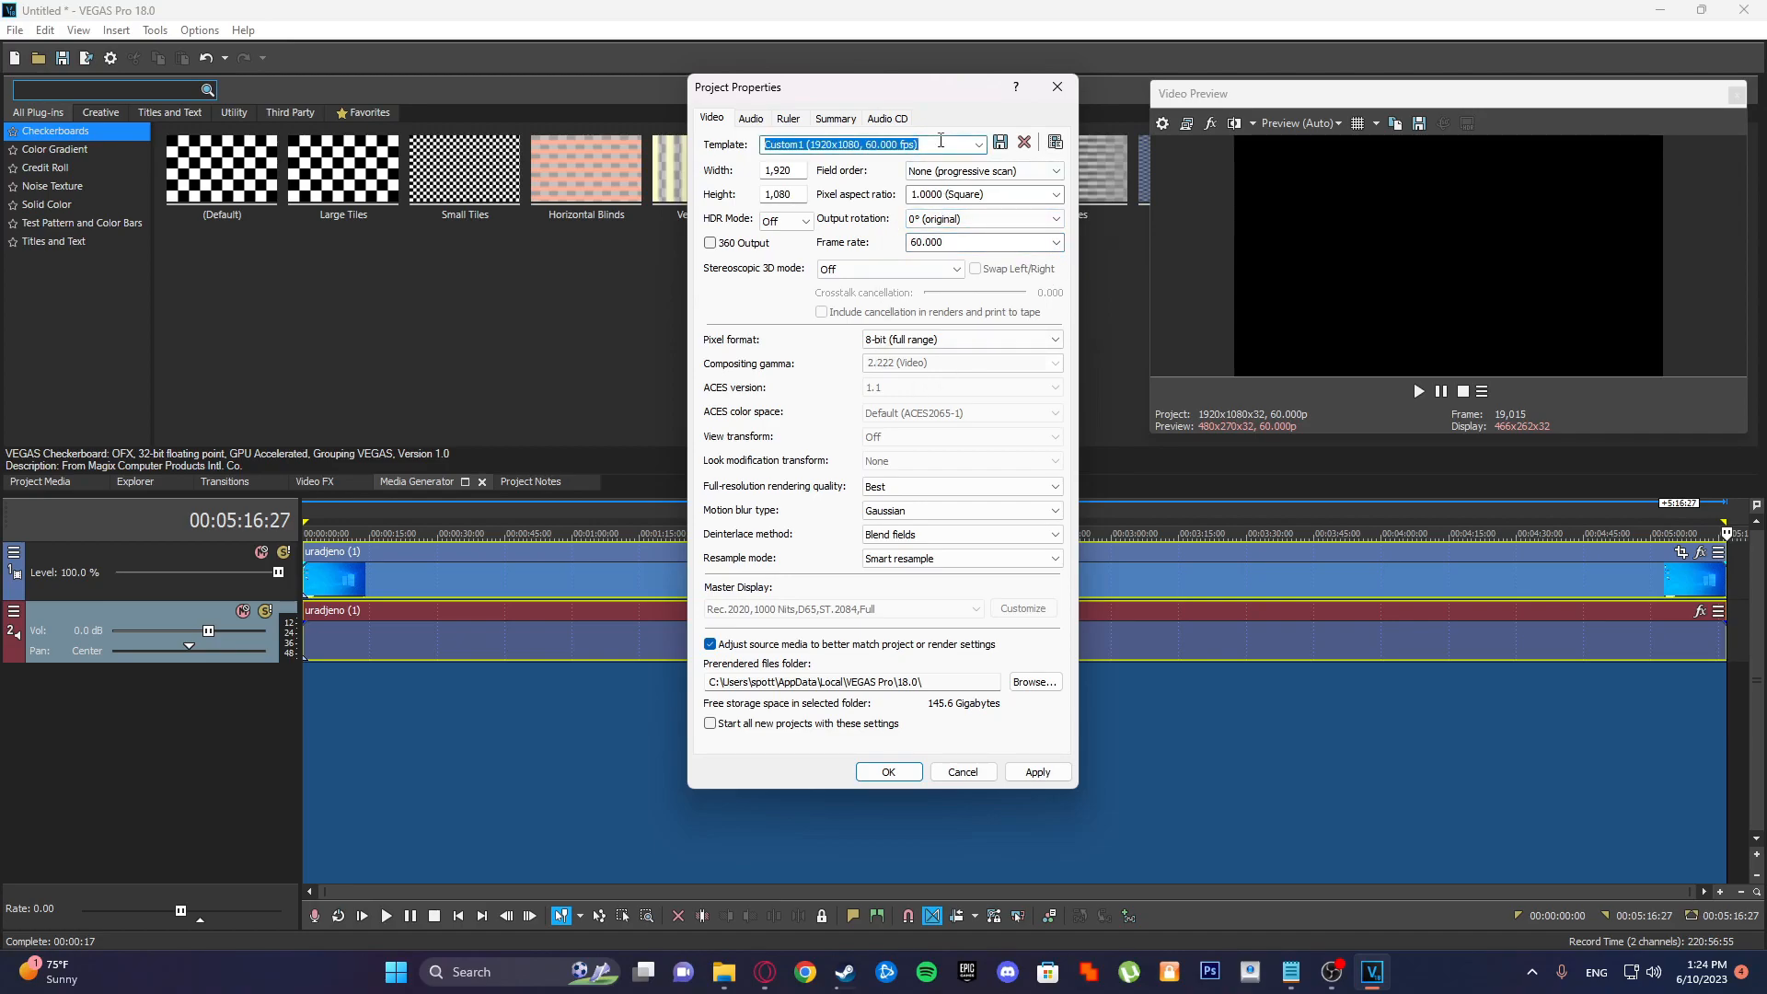
text(Youtube Render Settings 60 fps)
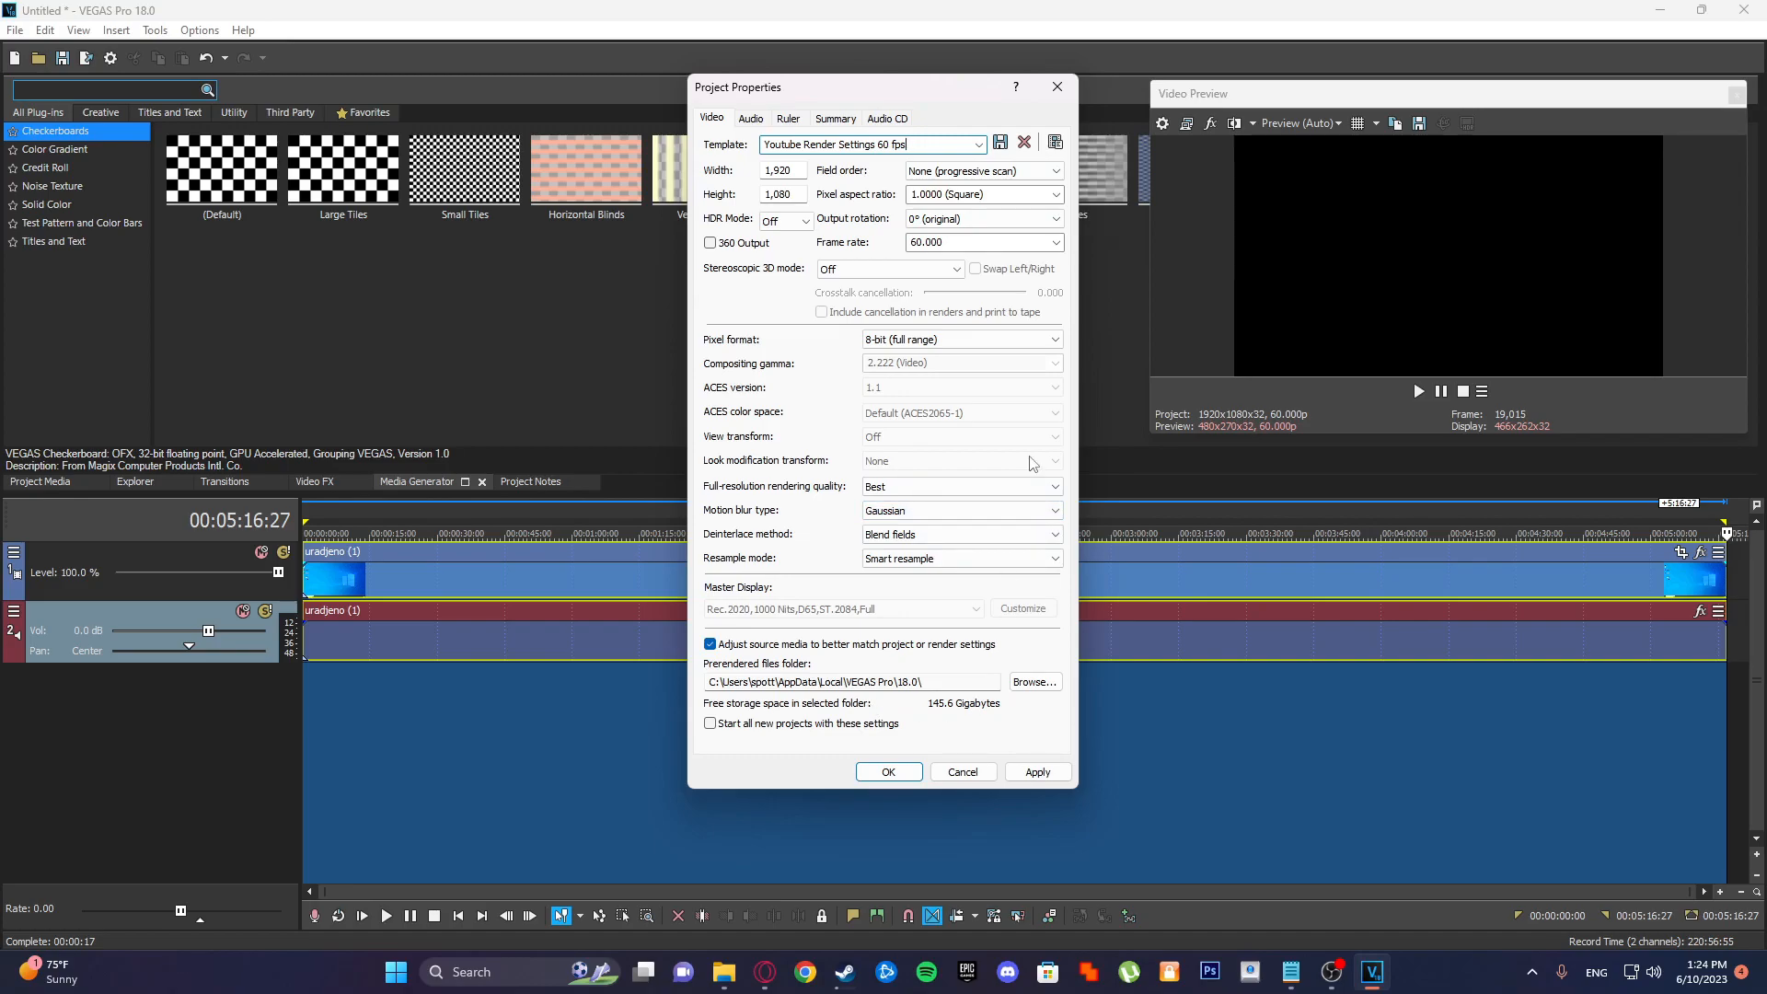
click(1000, 143)
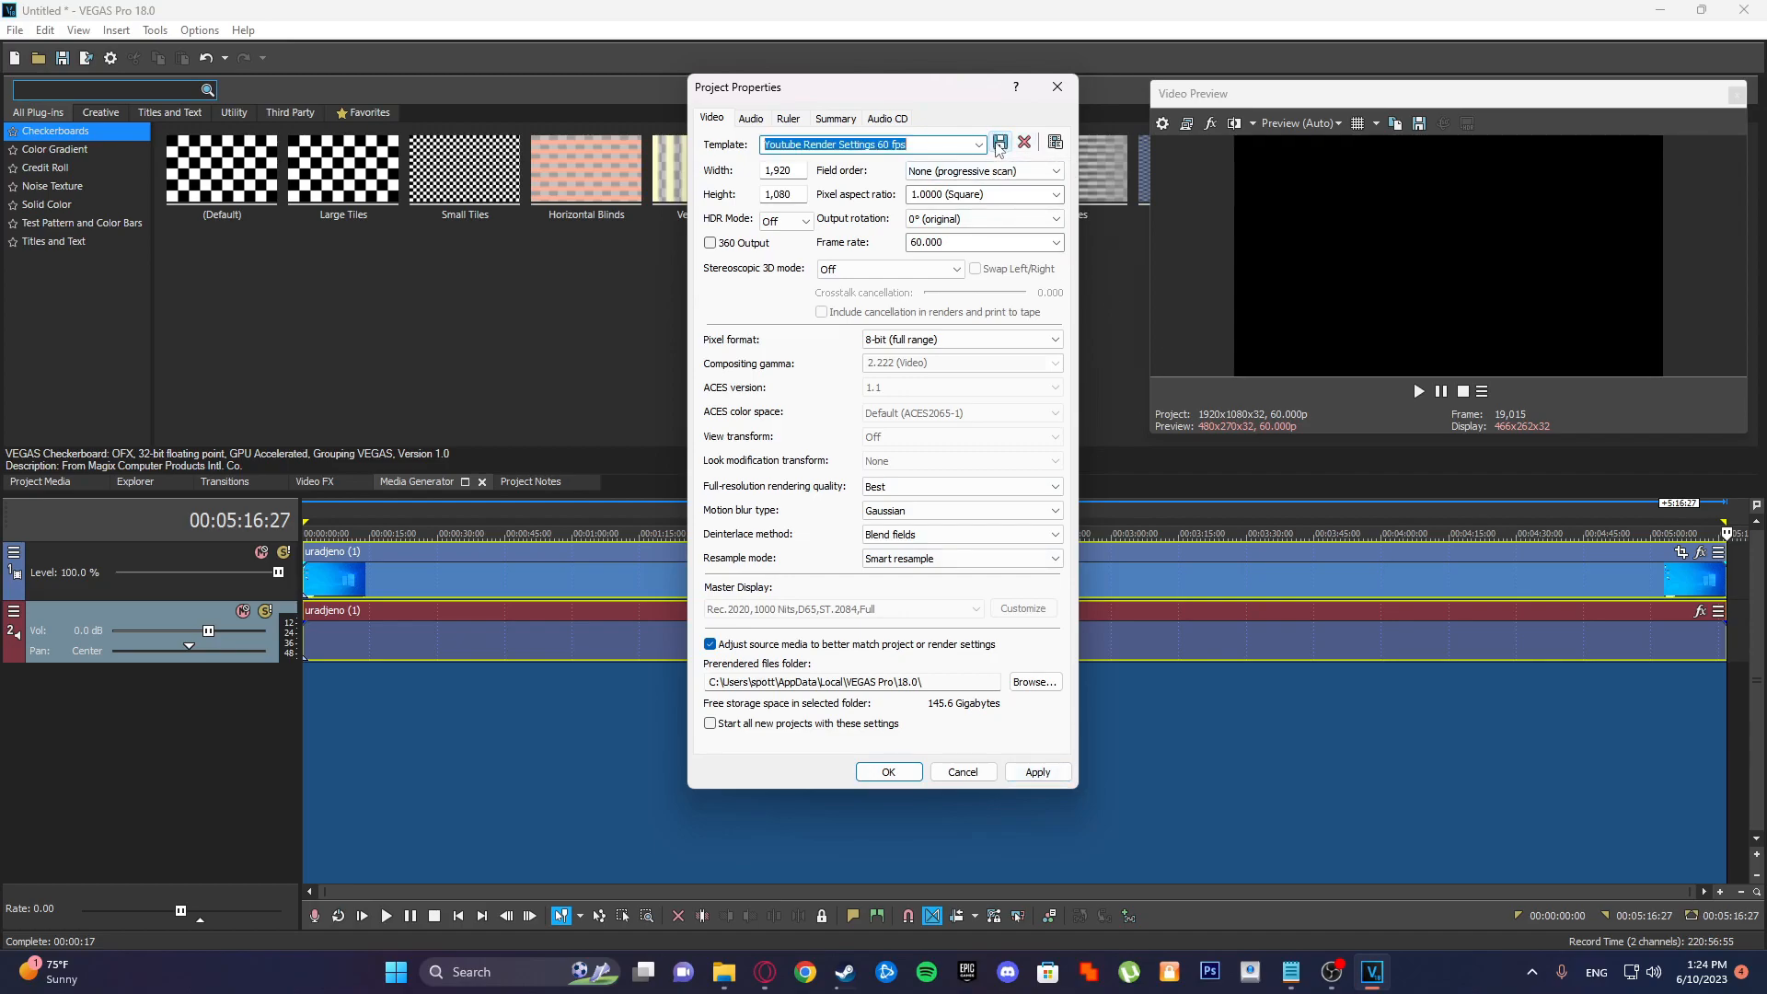
click(1024, 779)
click(882, 771)
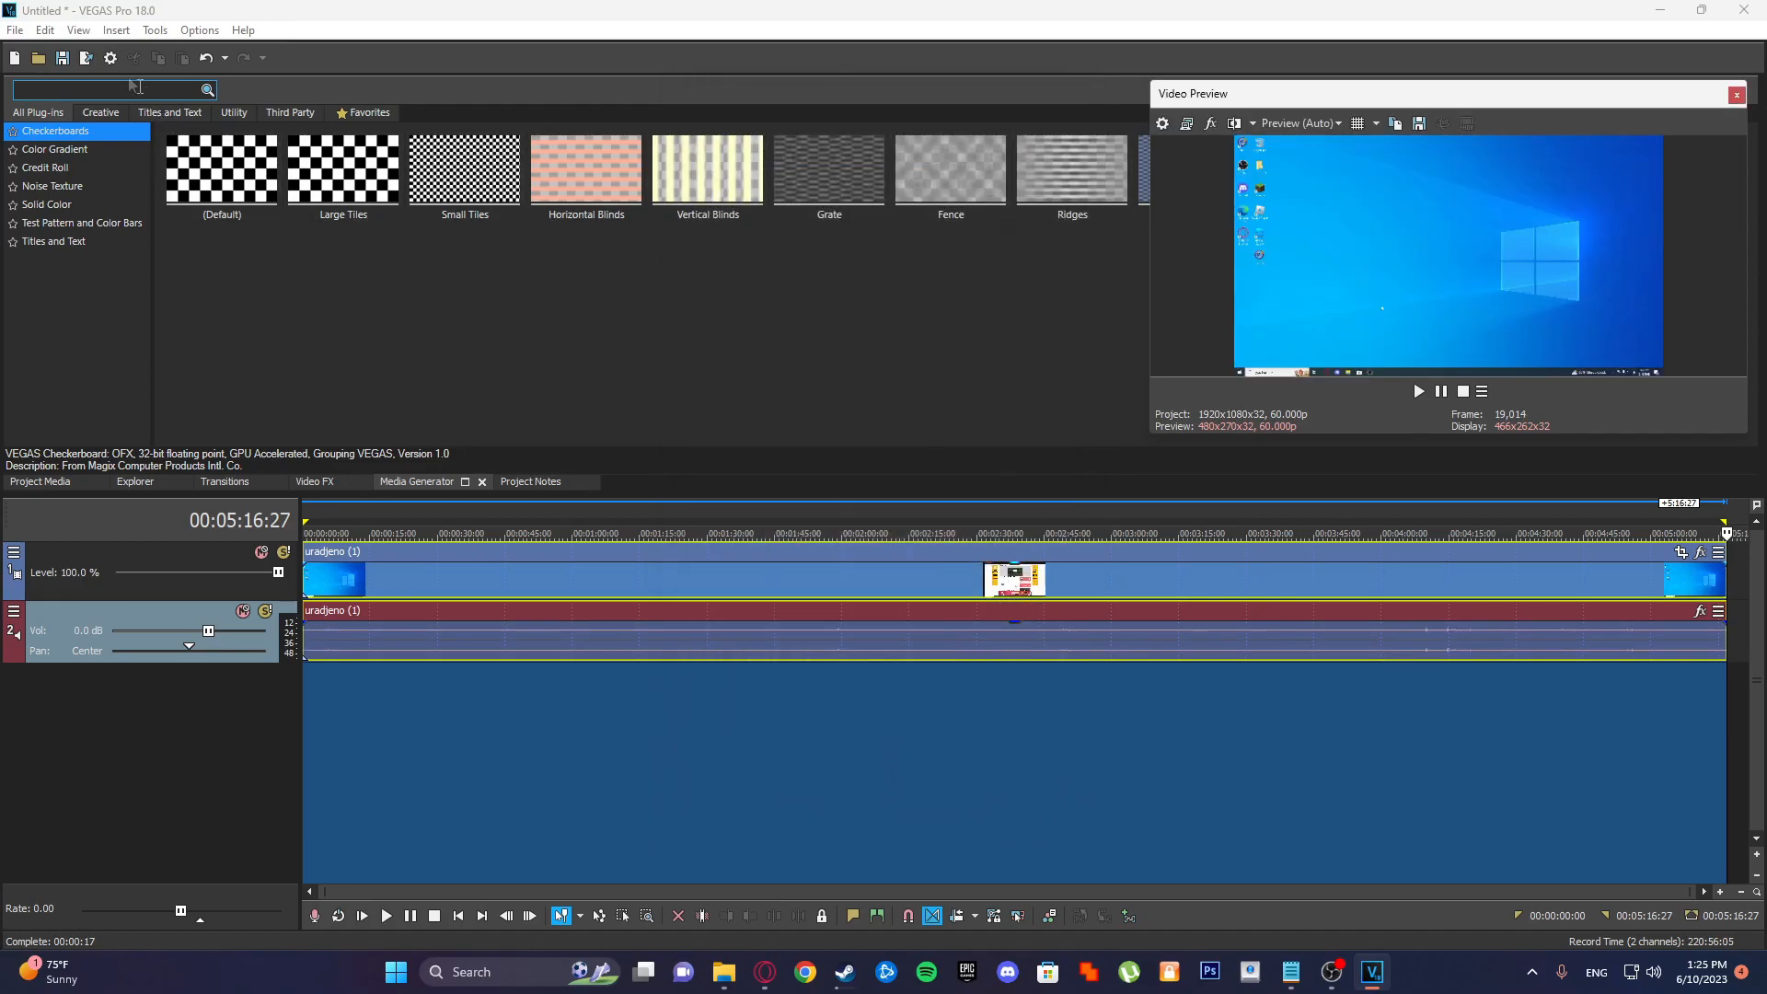
Open the Render As settings for the project at the list of output formats.
click(14, 29)
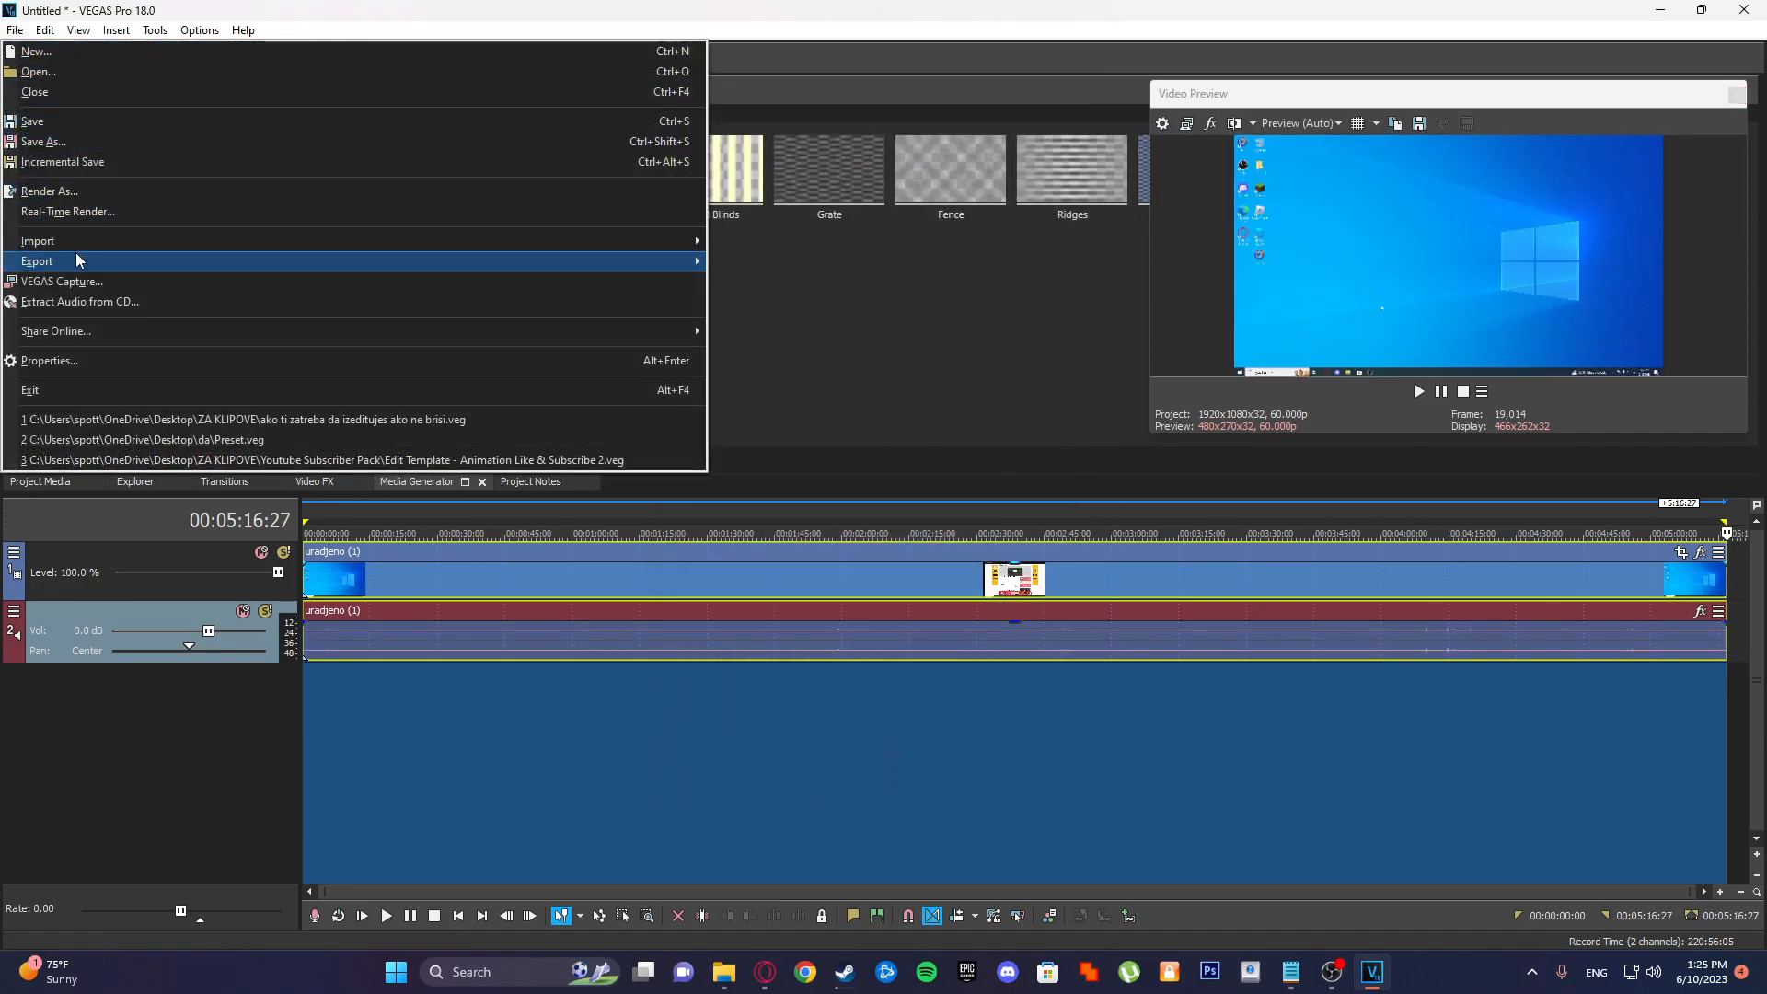
click(192, 183)
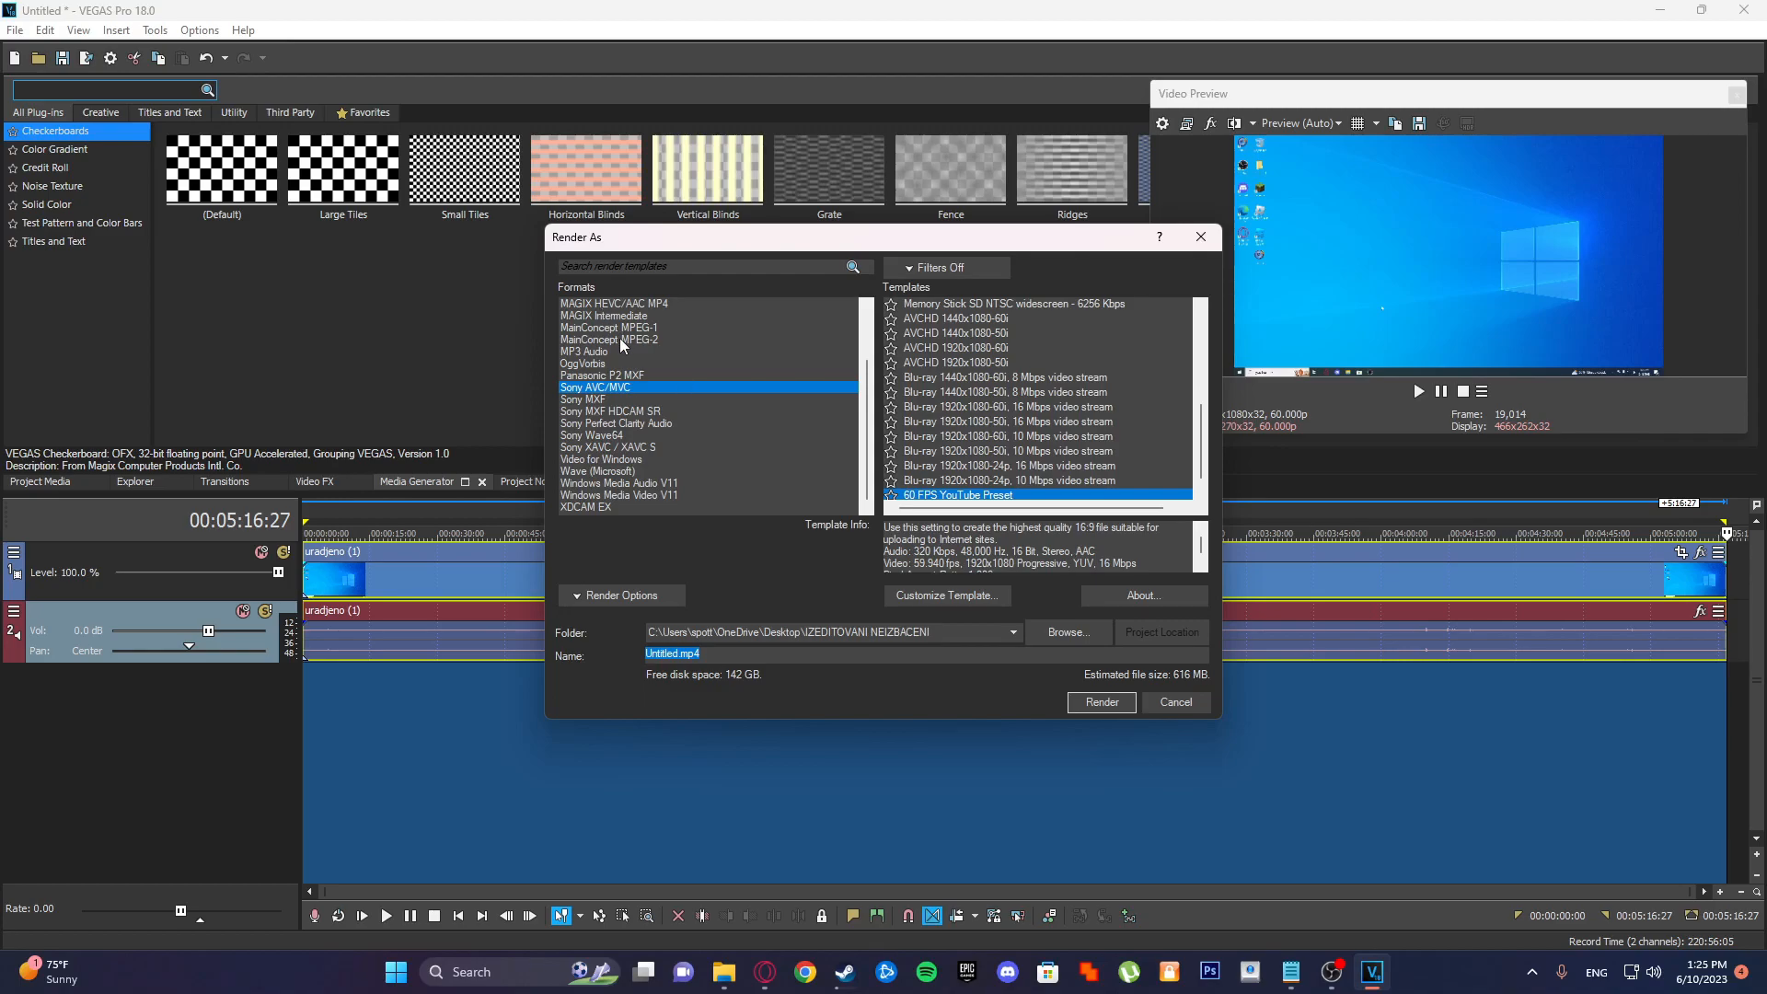
scroll(740, 405, up, 2)
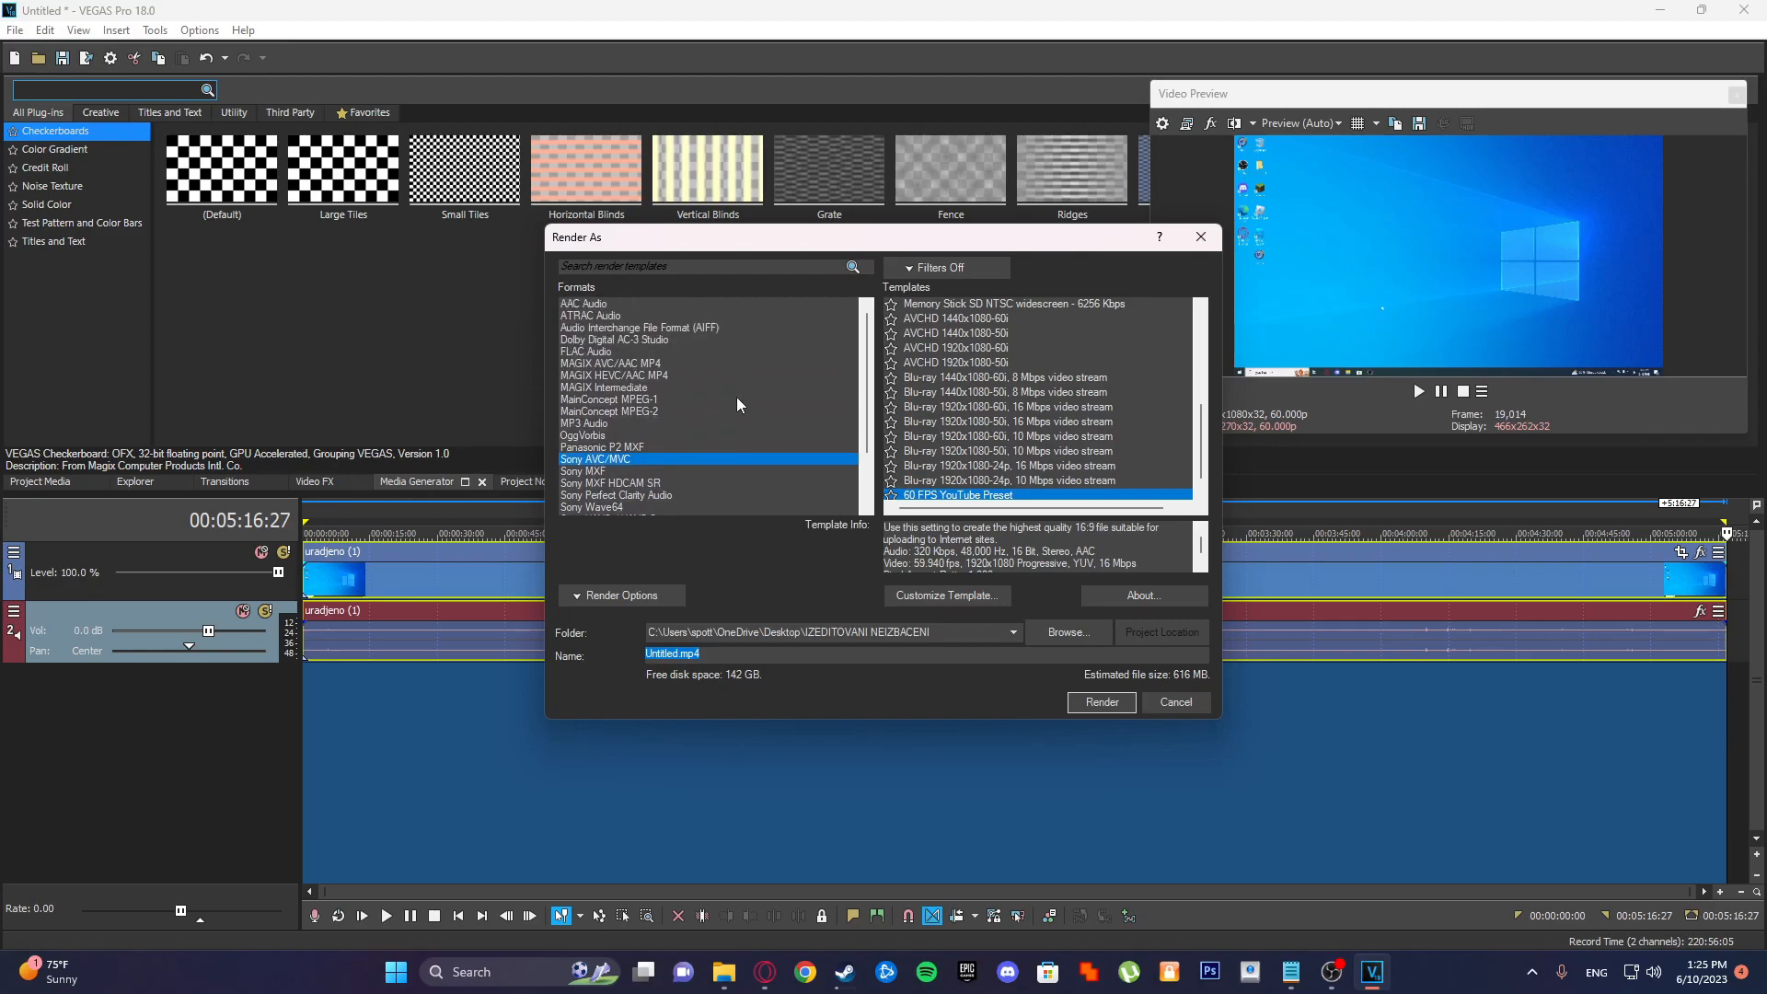
Look through the available render formats, including the templates for MAGIX AVC/AAC MP4 and Windows Media Video V11.
click(681, 363)
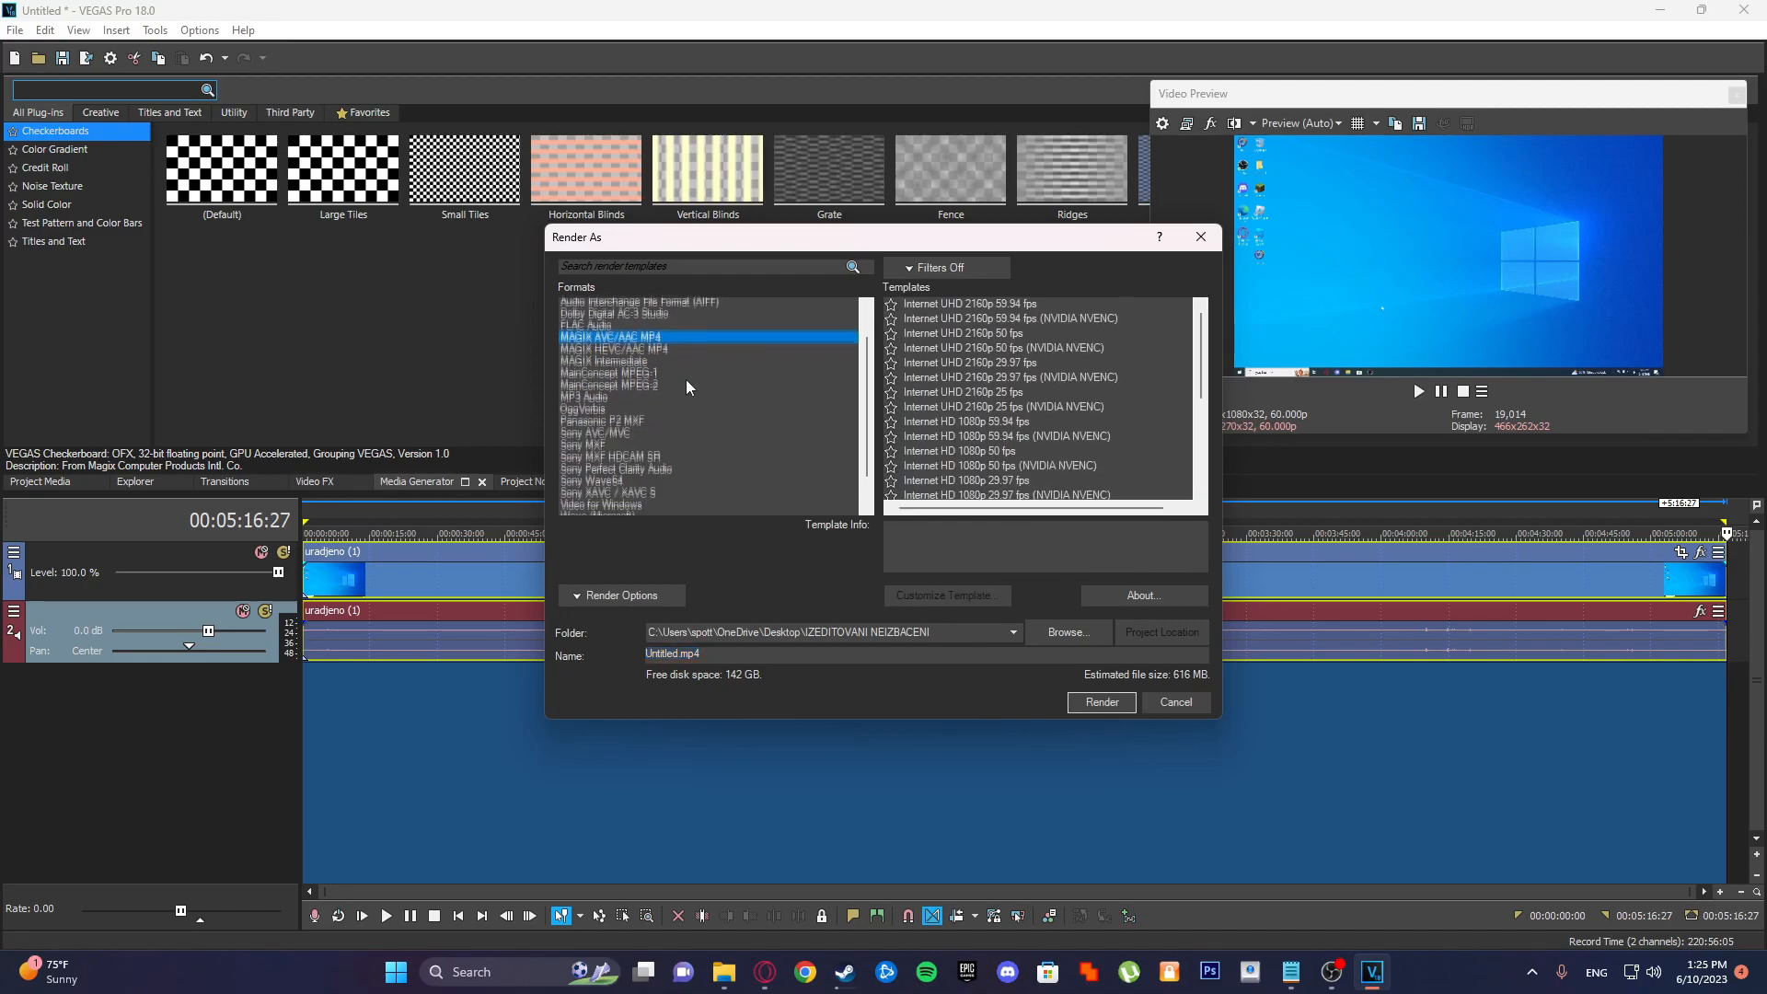
scroll(687, 379, down, 2)
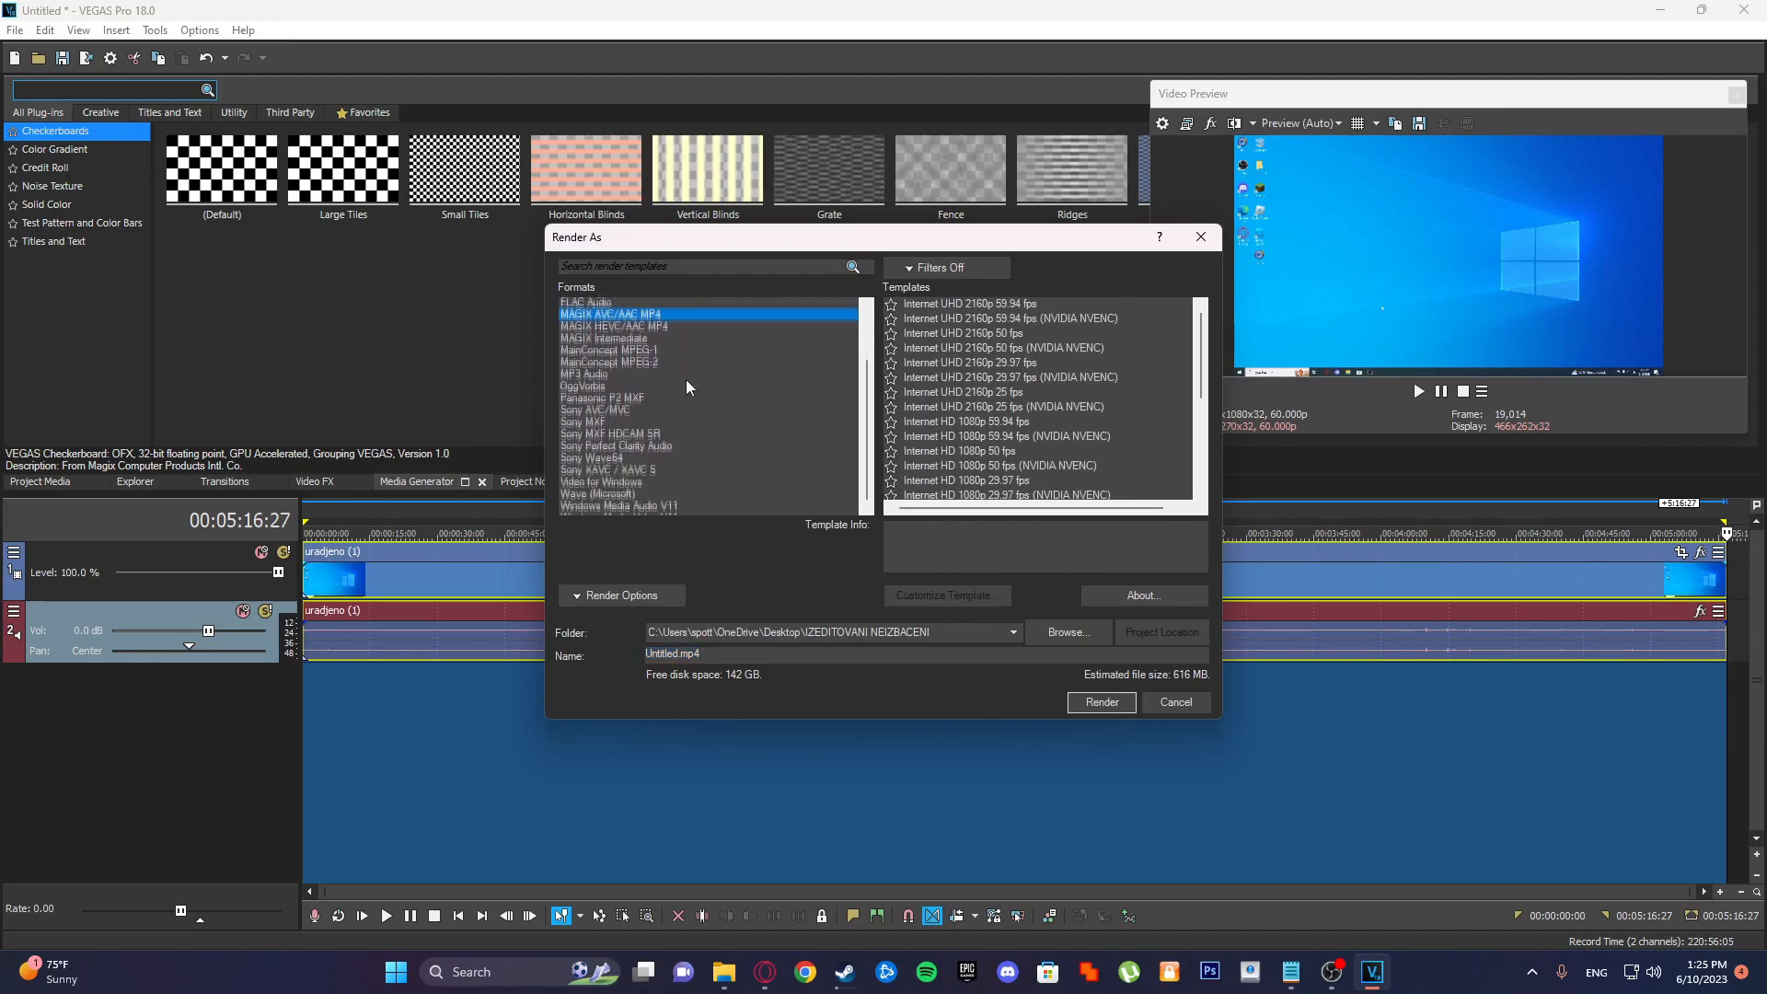
scroll(663, 389, up, 1)
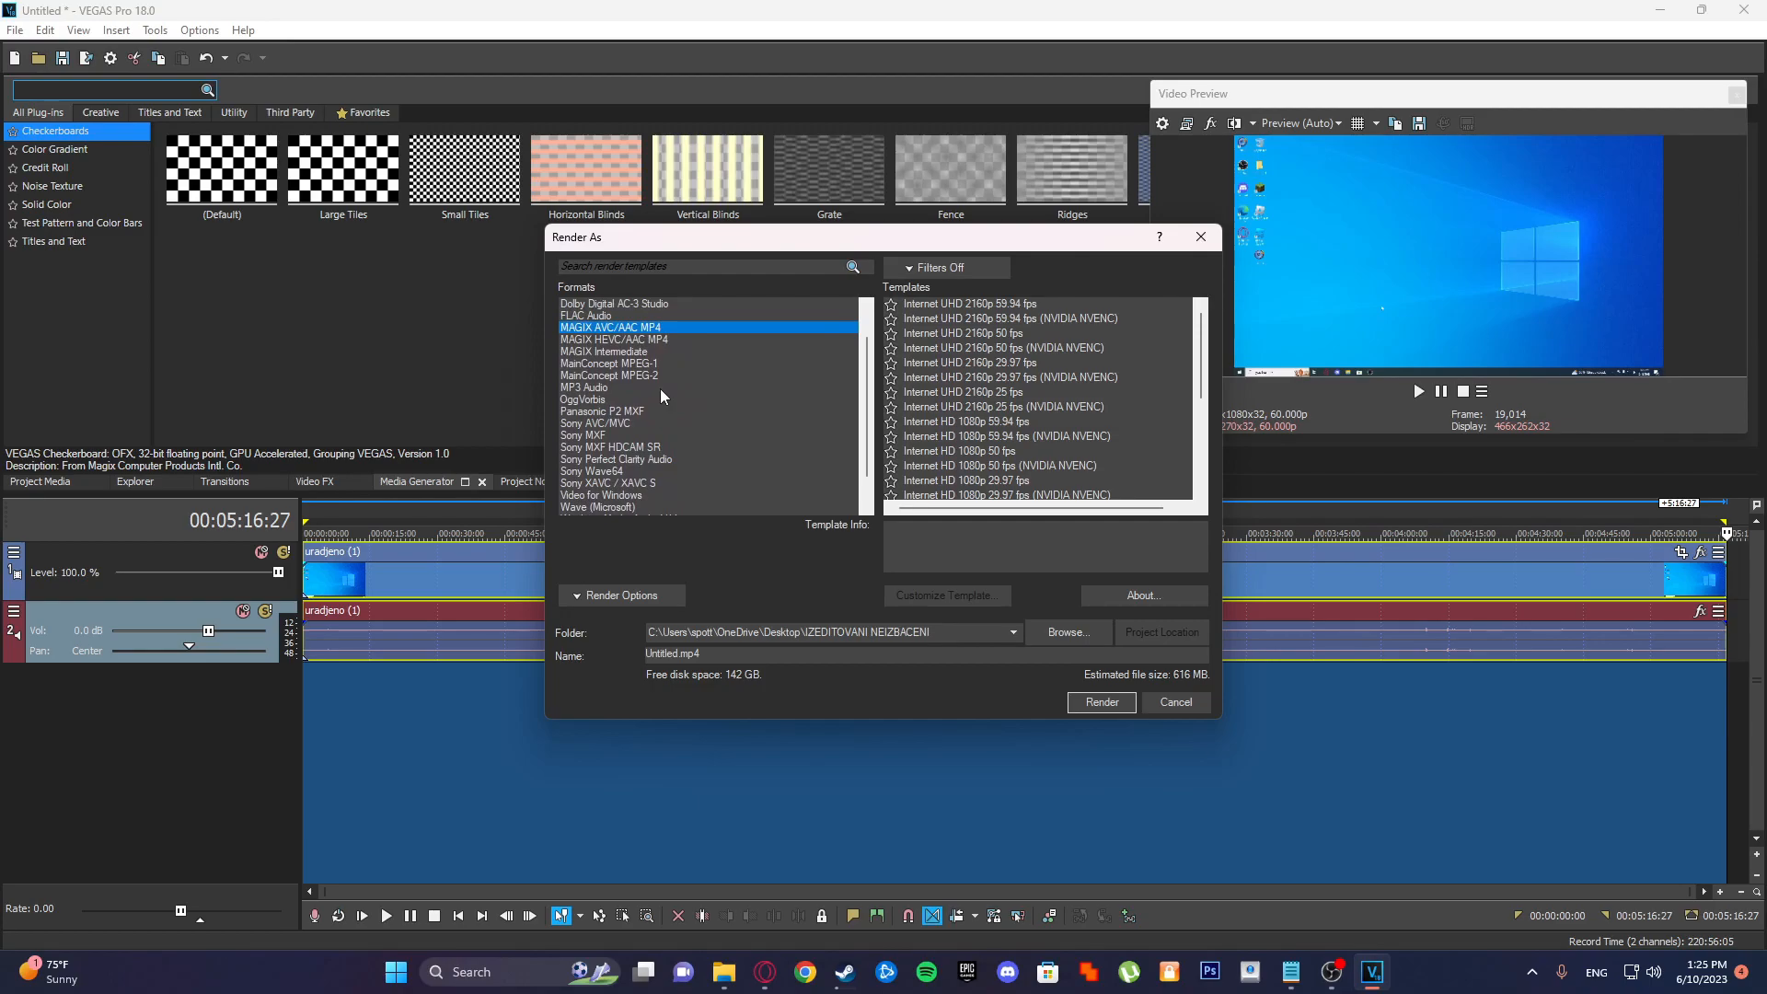
scroll(660, 393, down, 1)
scroll(655, 407, up, 1)
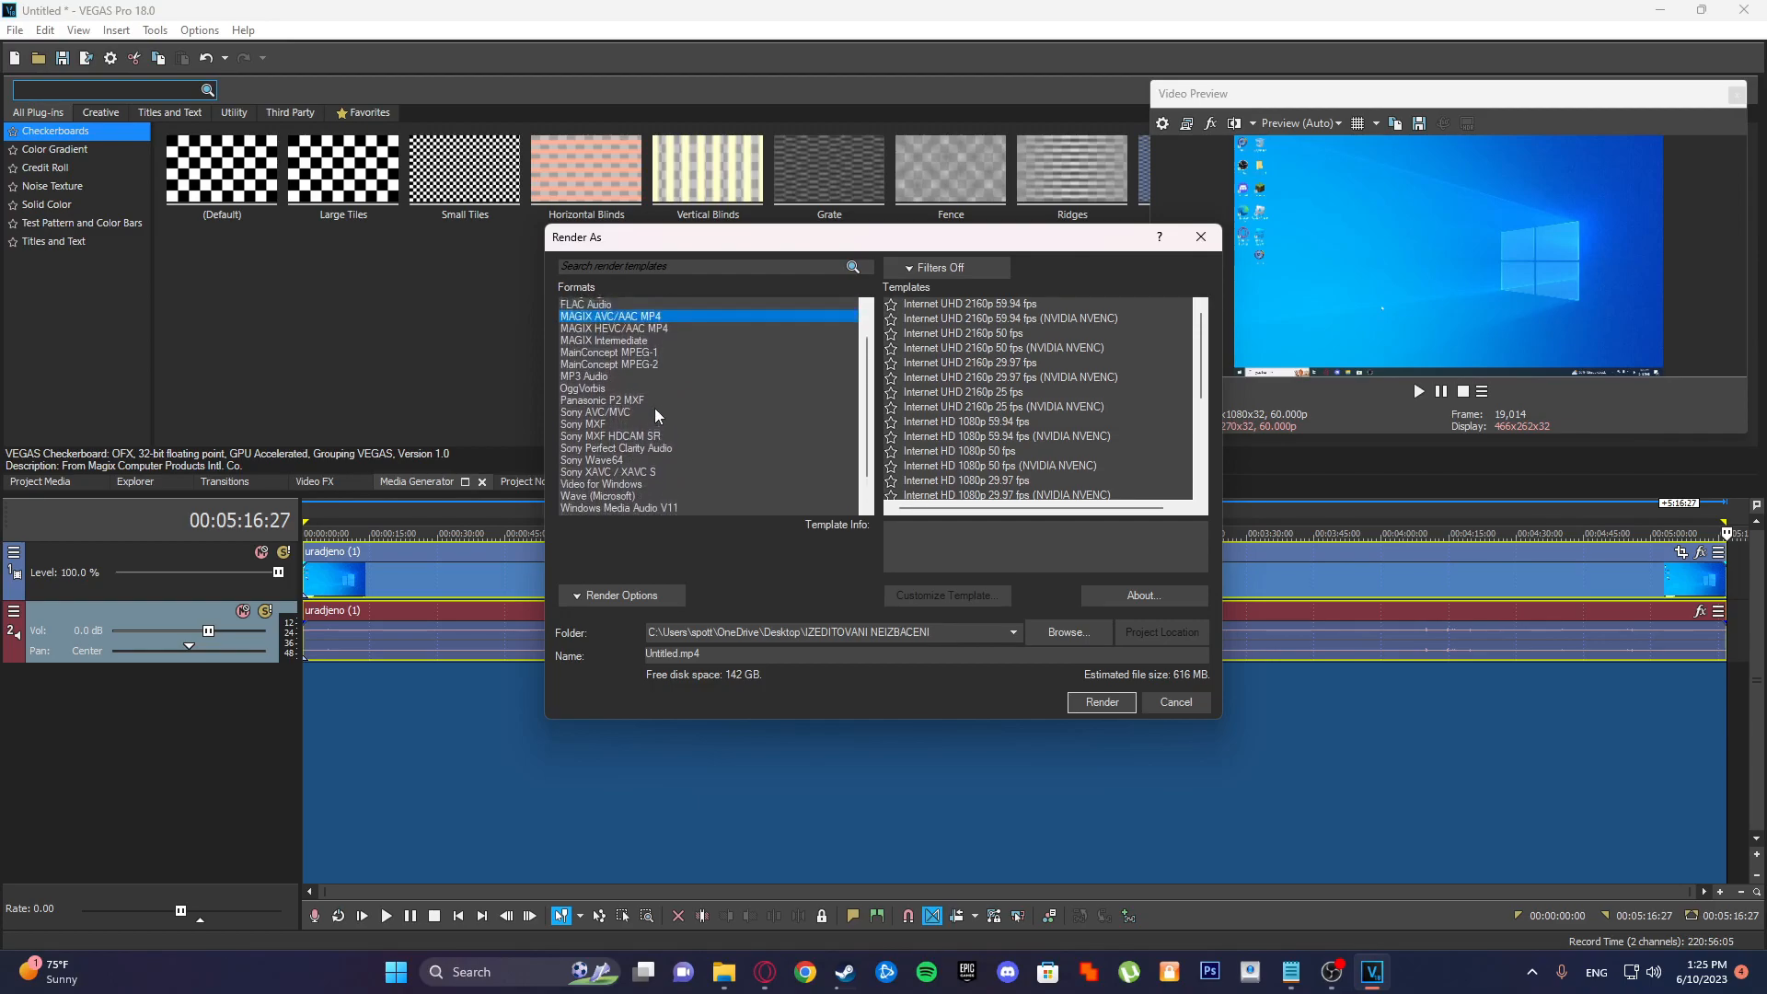
scroll(654, 411, down, 1)
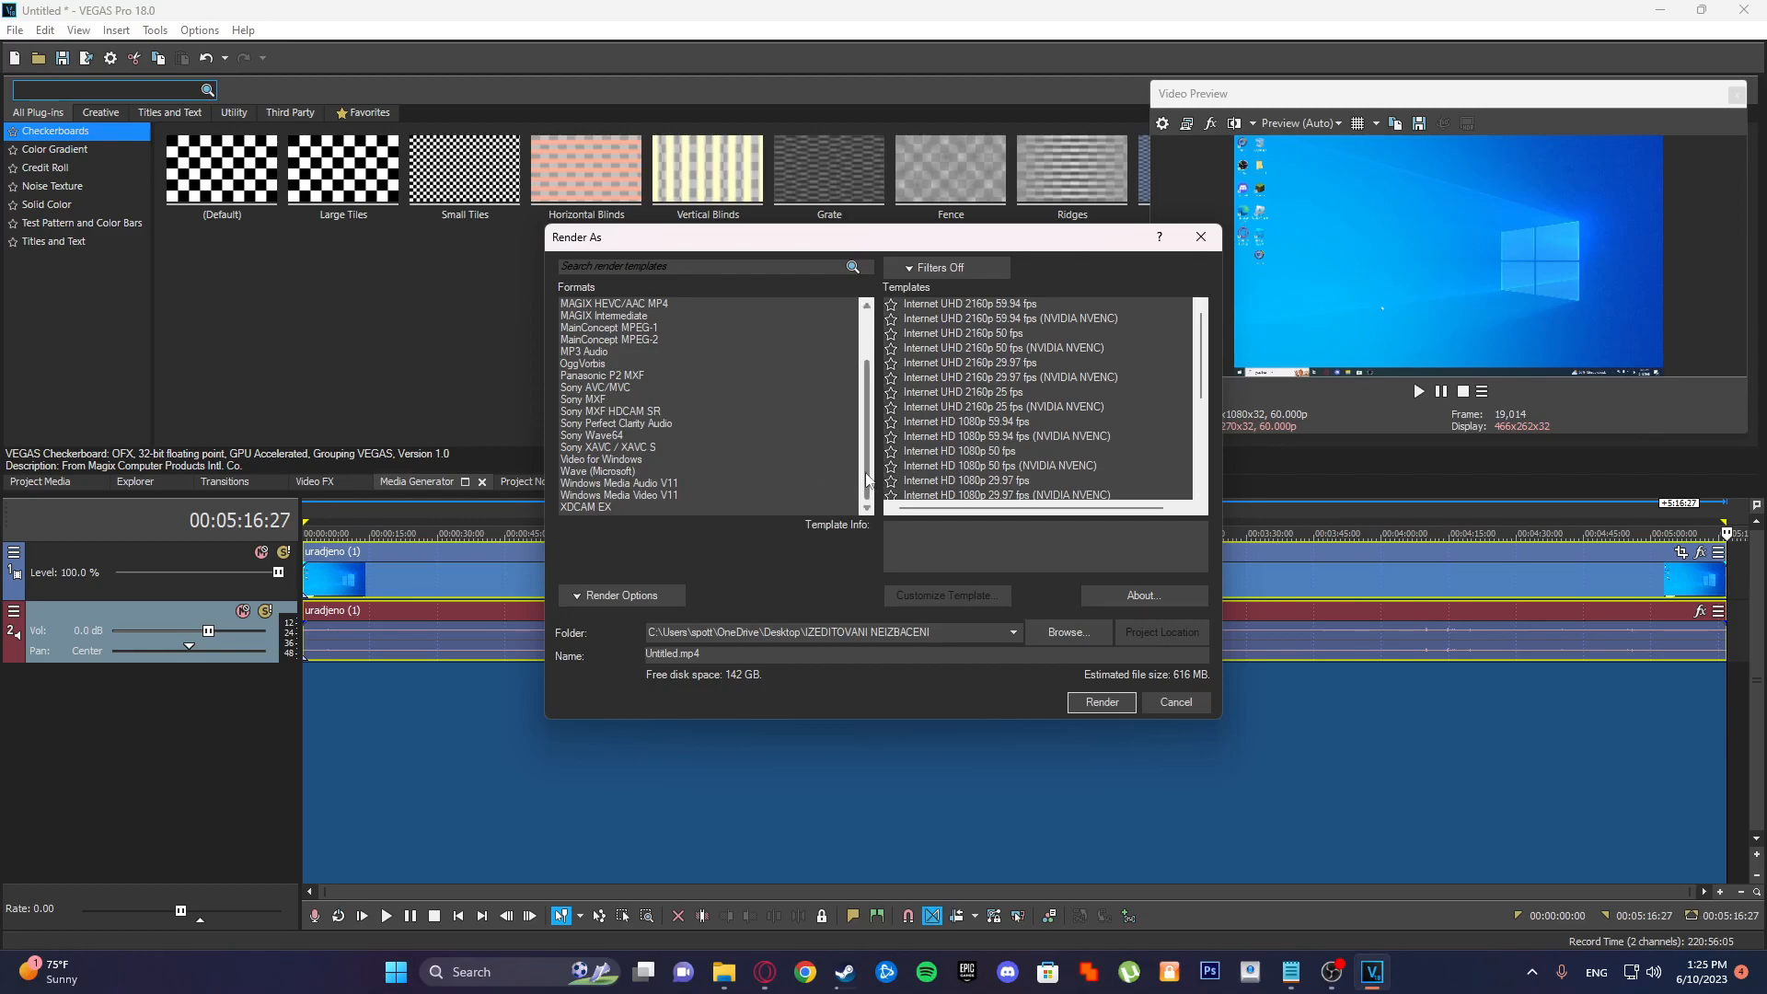
mouse_move(868, 474)
mouse_down()
mouse_move(876, 401)
mouse_move(878, 475)
mouse_up()
click(646, 494)
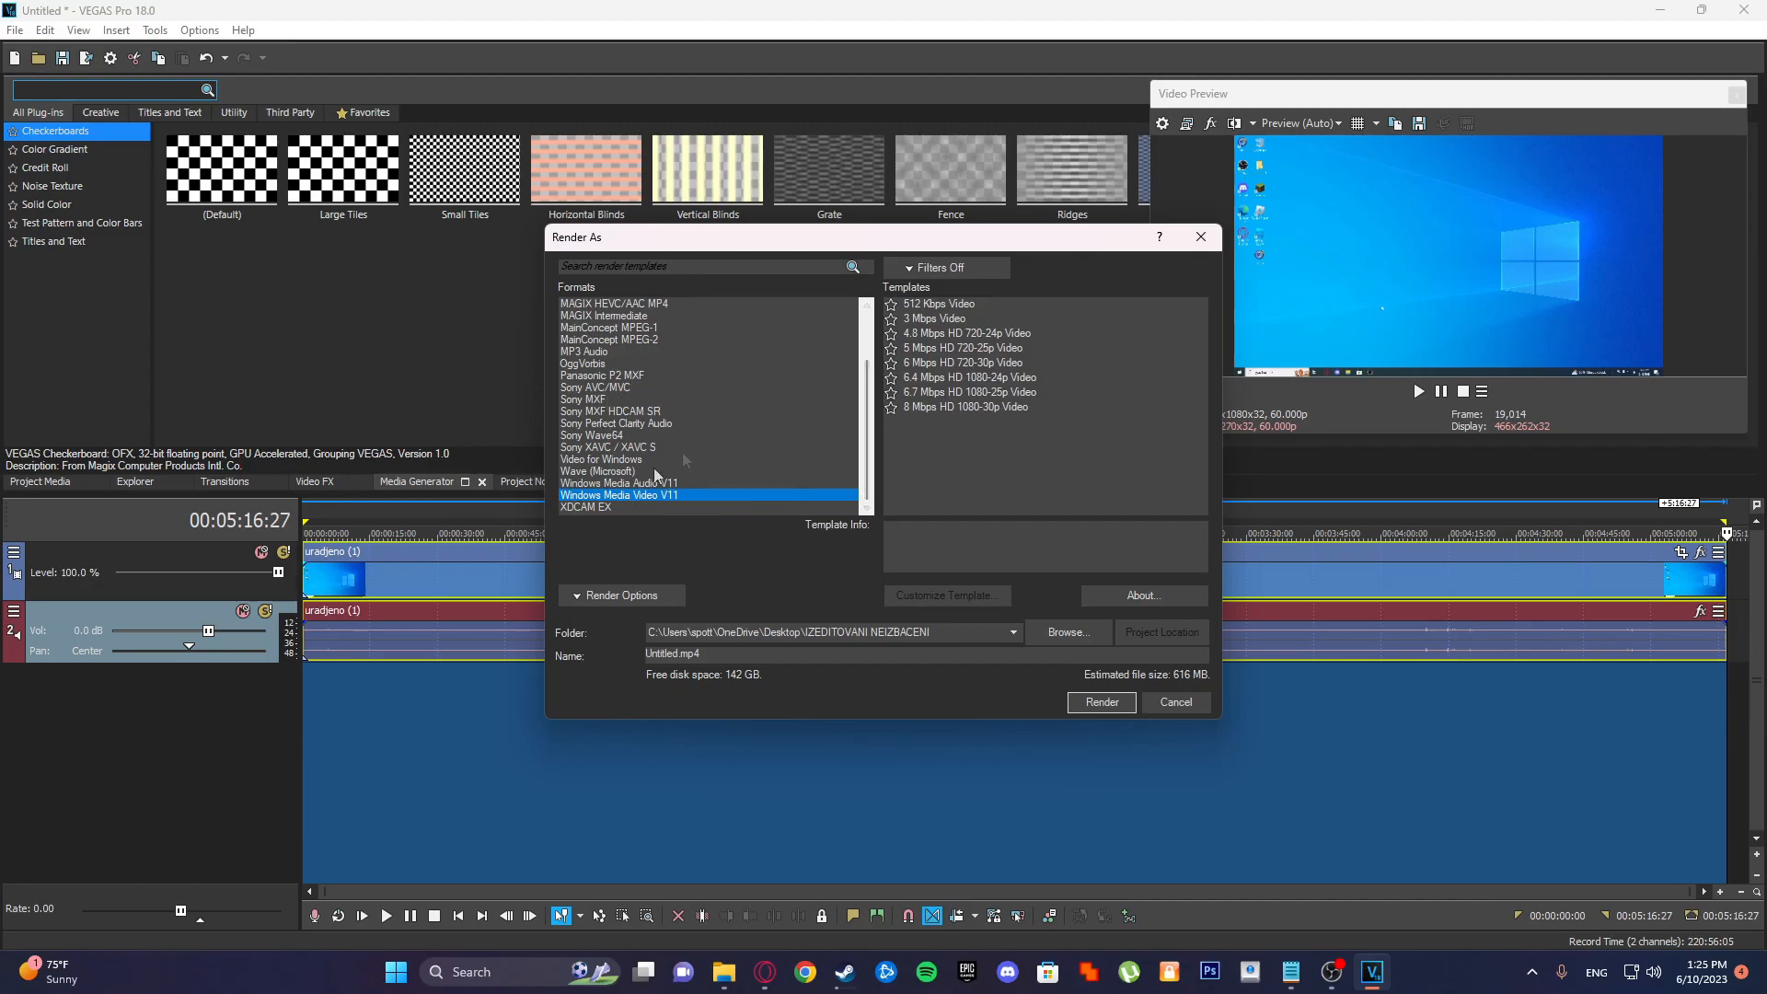
scroll(873, 361, up, 2)
scroll(876, 350, down, 3)
Choose the Sony AVC/MVC format with the Internet 1920x1080-30p template and open that template for customization.
click(681, 387)
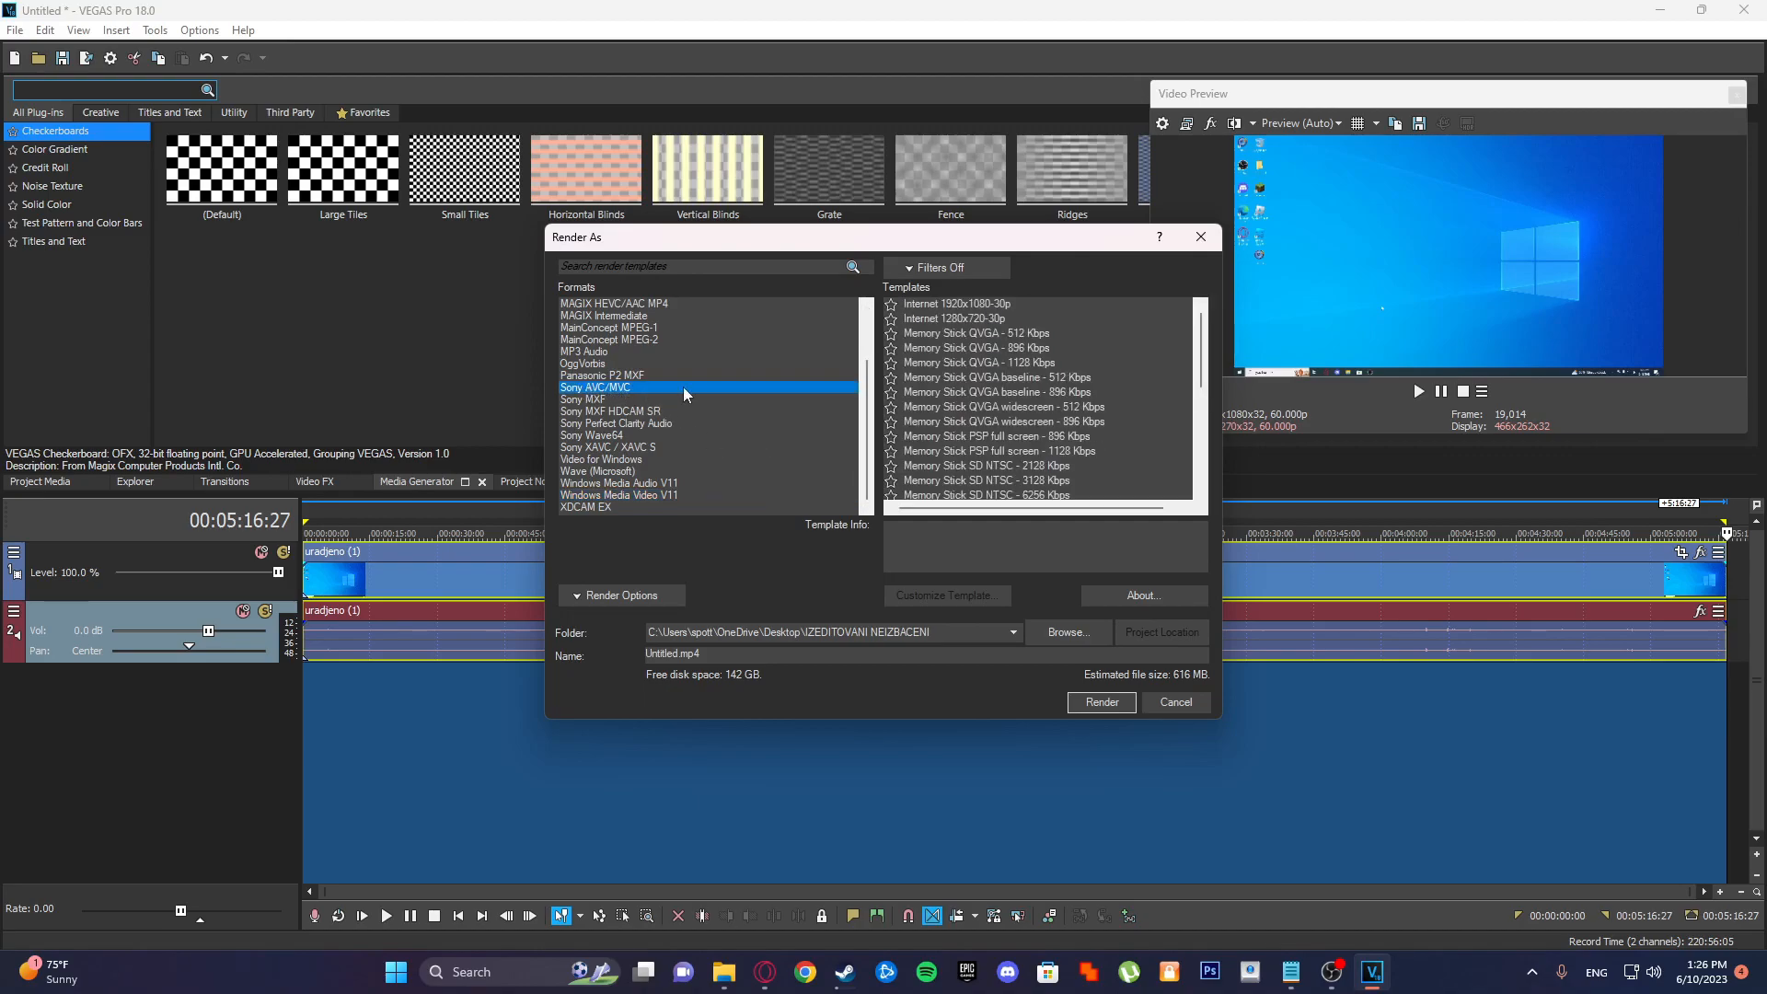
click(972, 302)
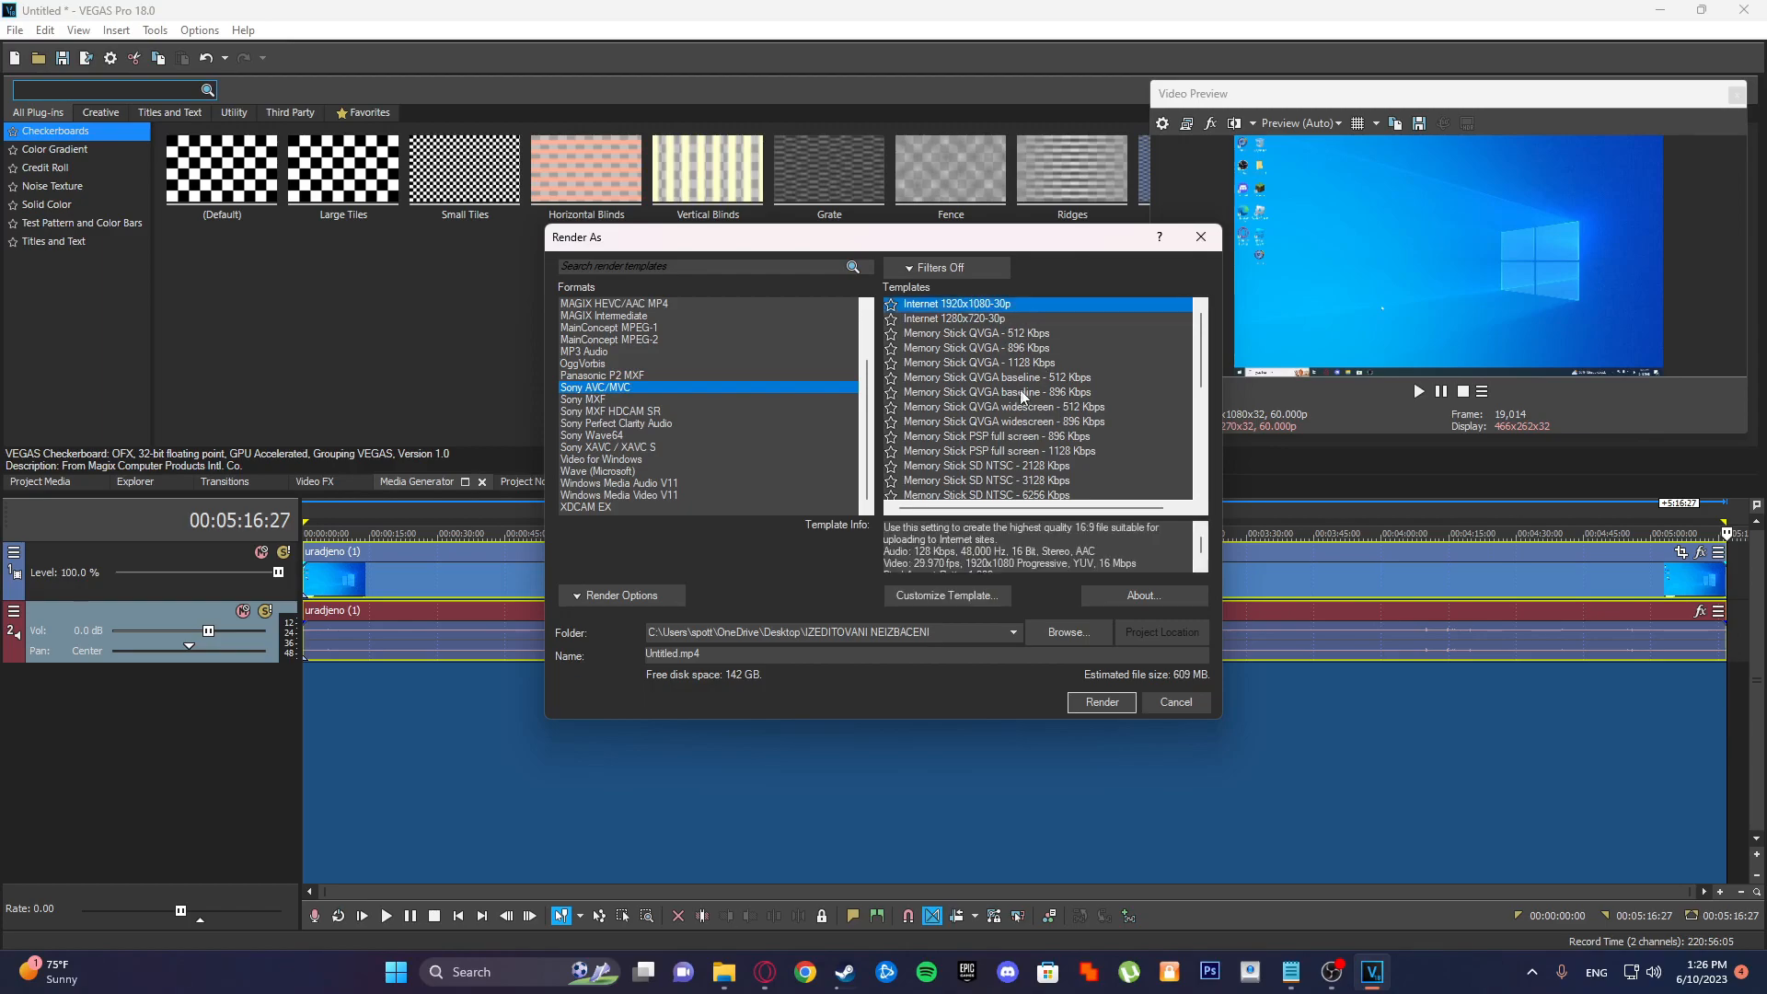
click(960, 594)
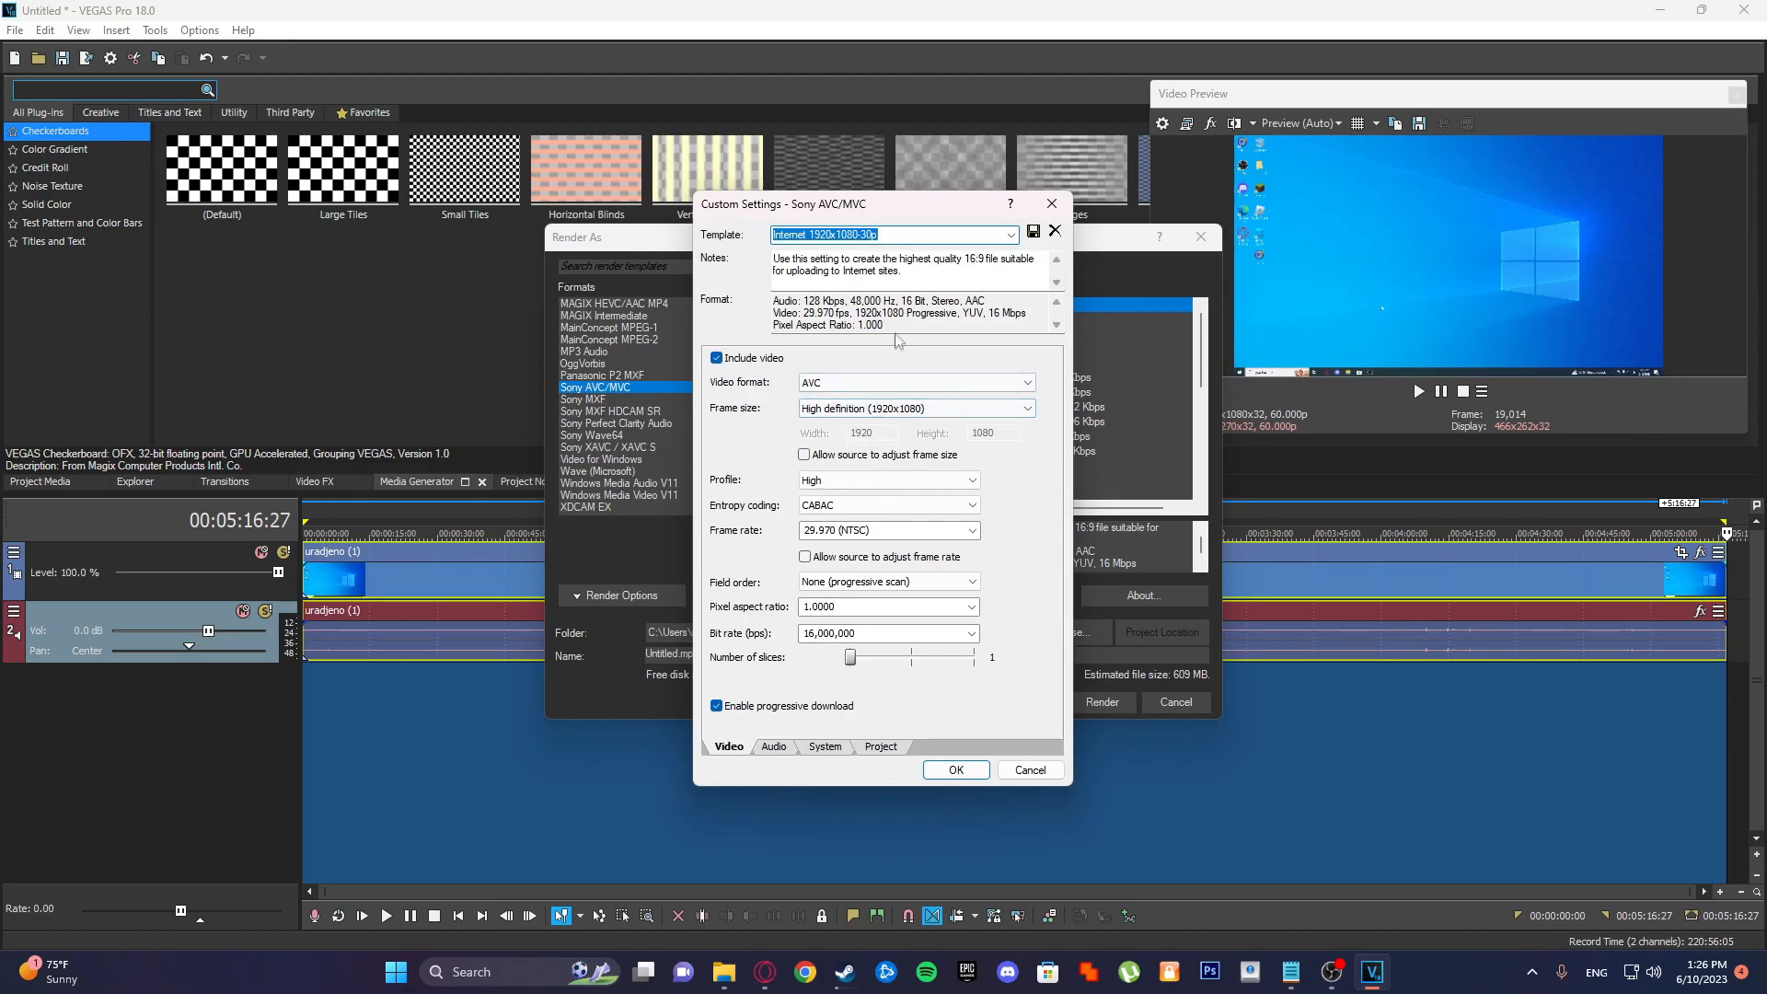
Set the render template's video frame rate to 59.940 (Double NTSC).
click(911, 530)
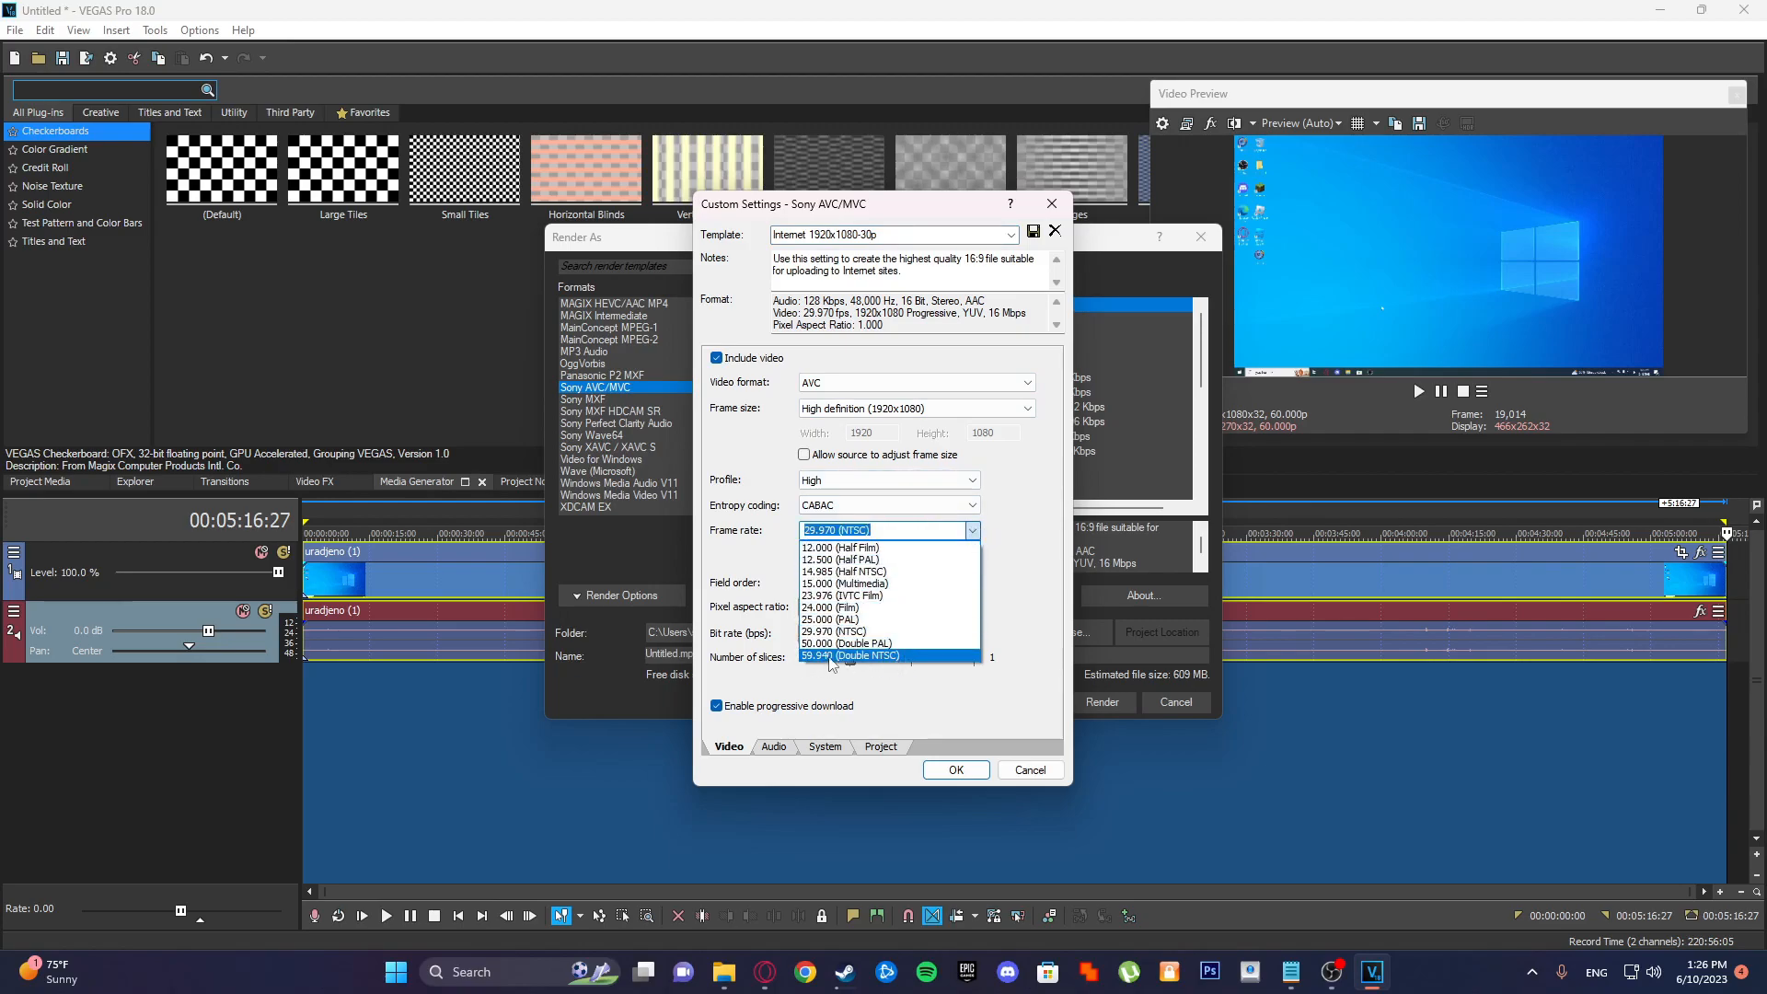
click(830, 655)
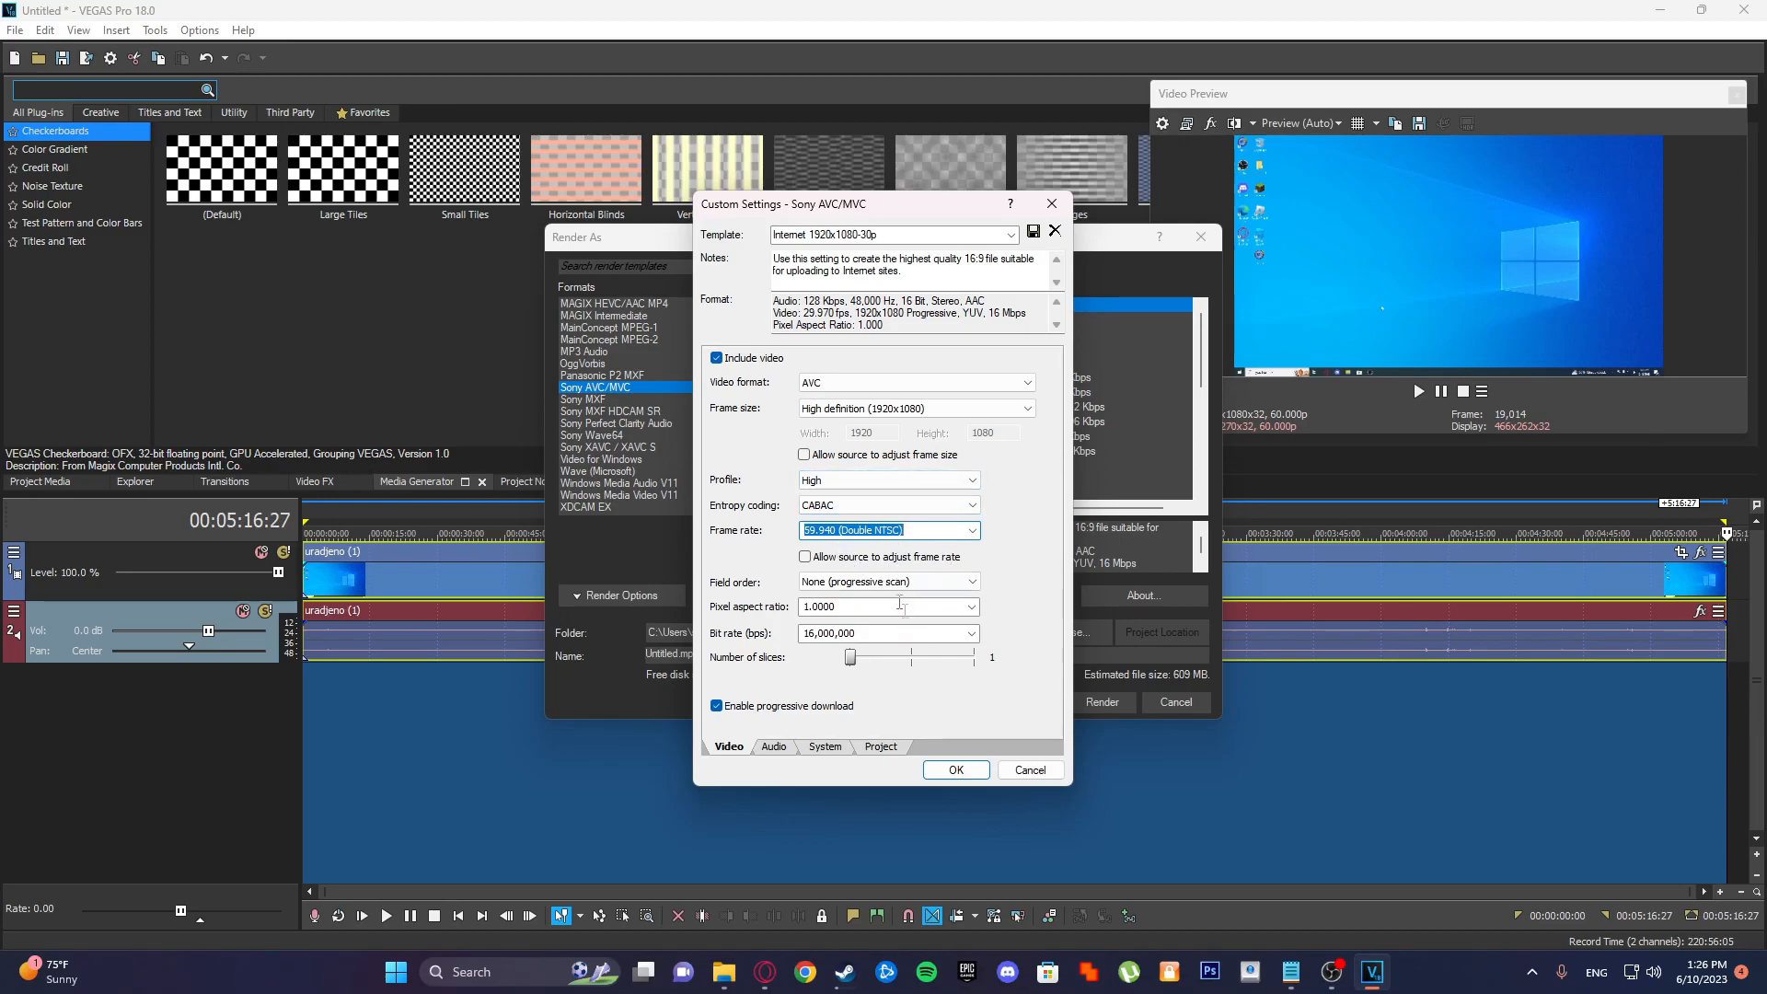
click(973, 531)
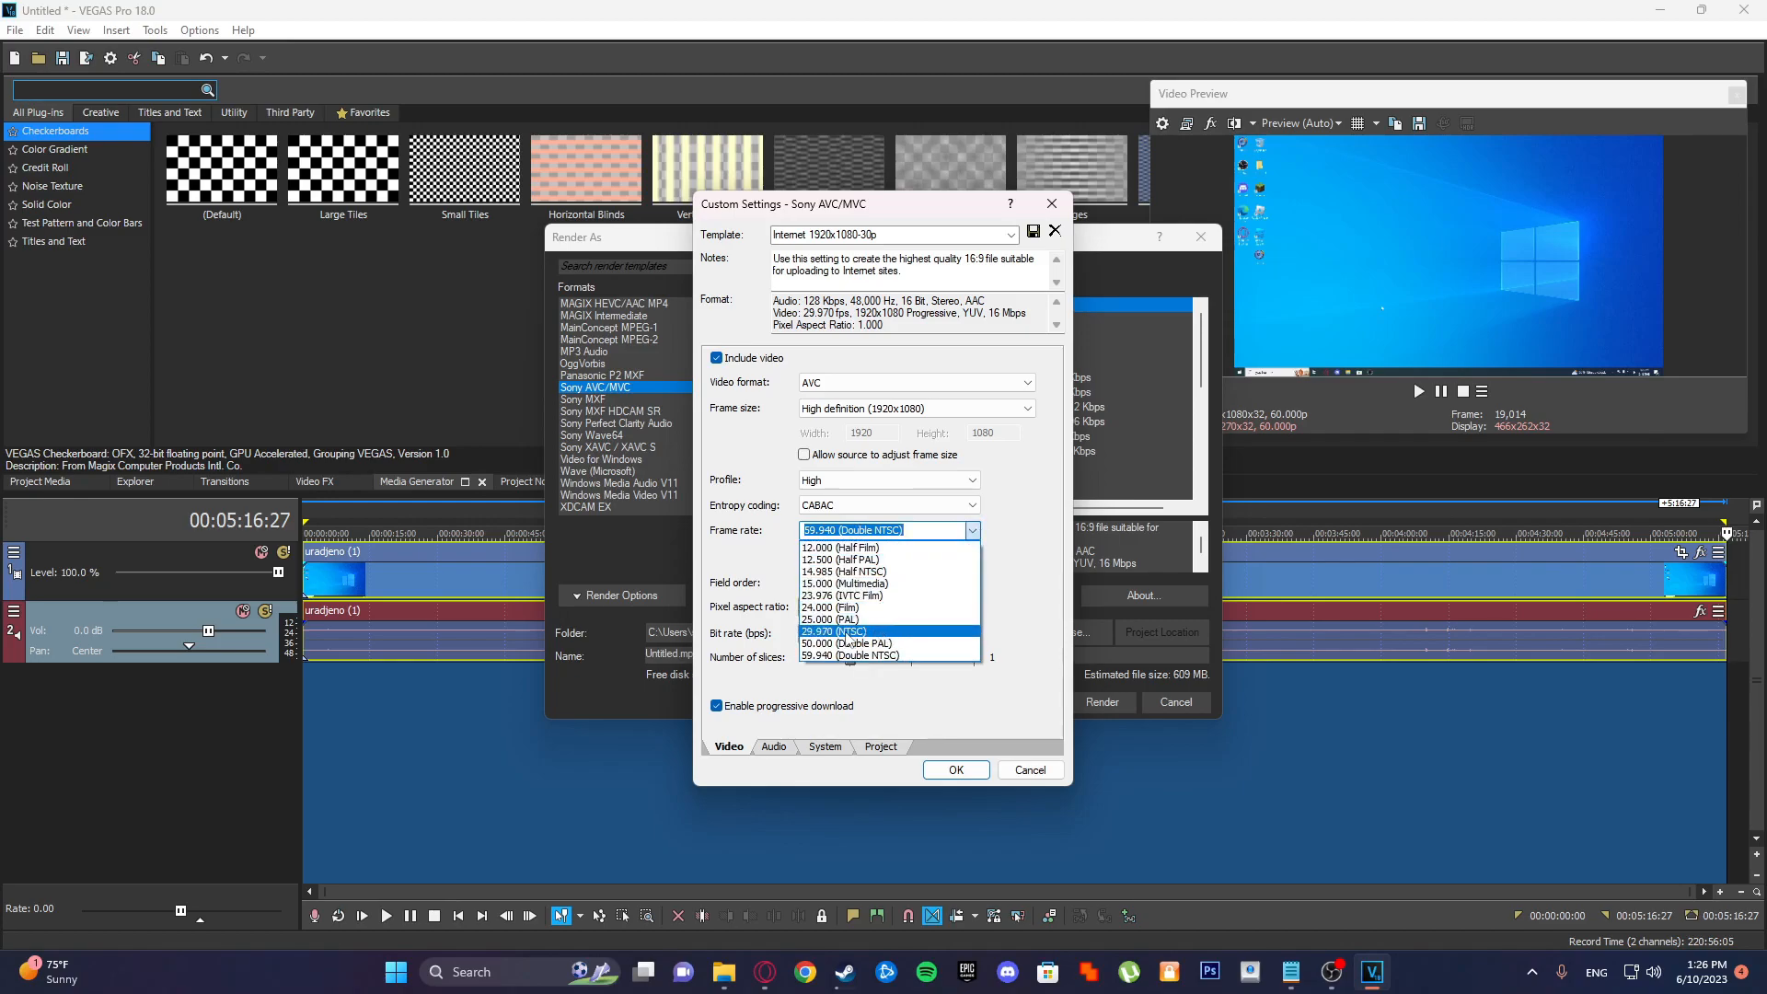
click(972, 530)
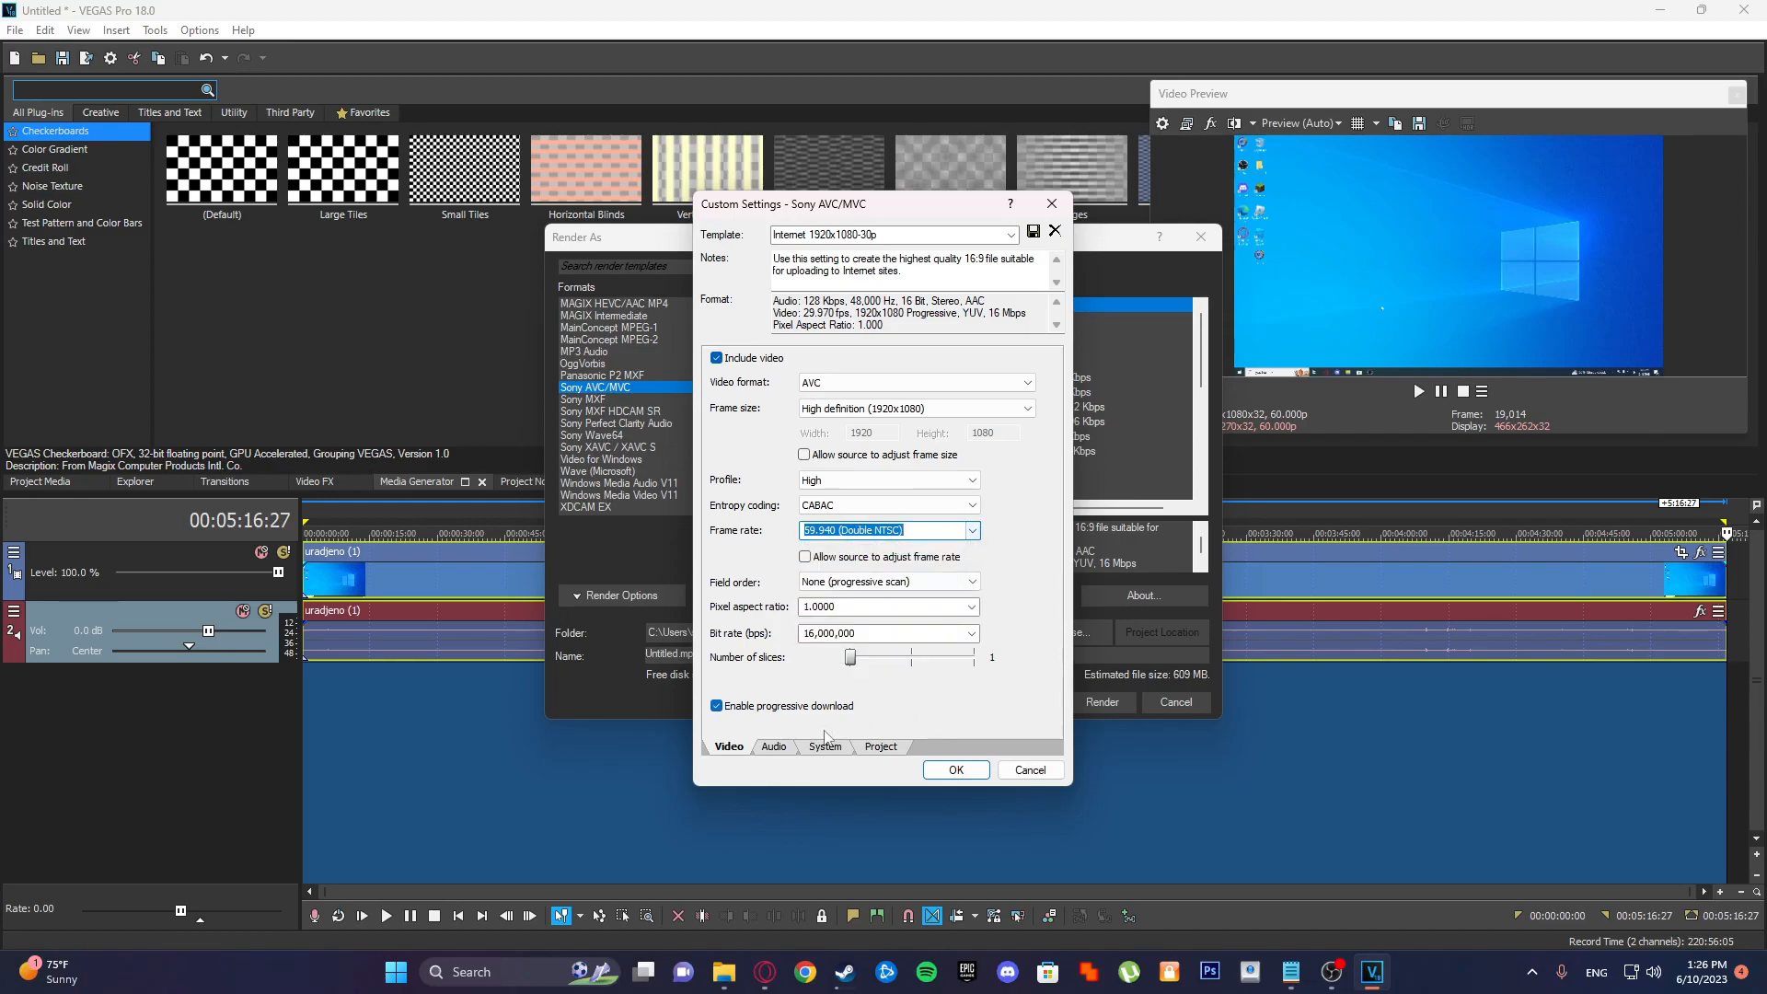
Set the render template's audio bit rate to 320,000 bps.
click(774, 747)
click(898, 431)
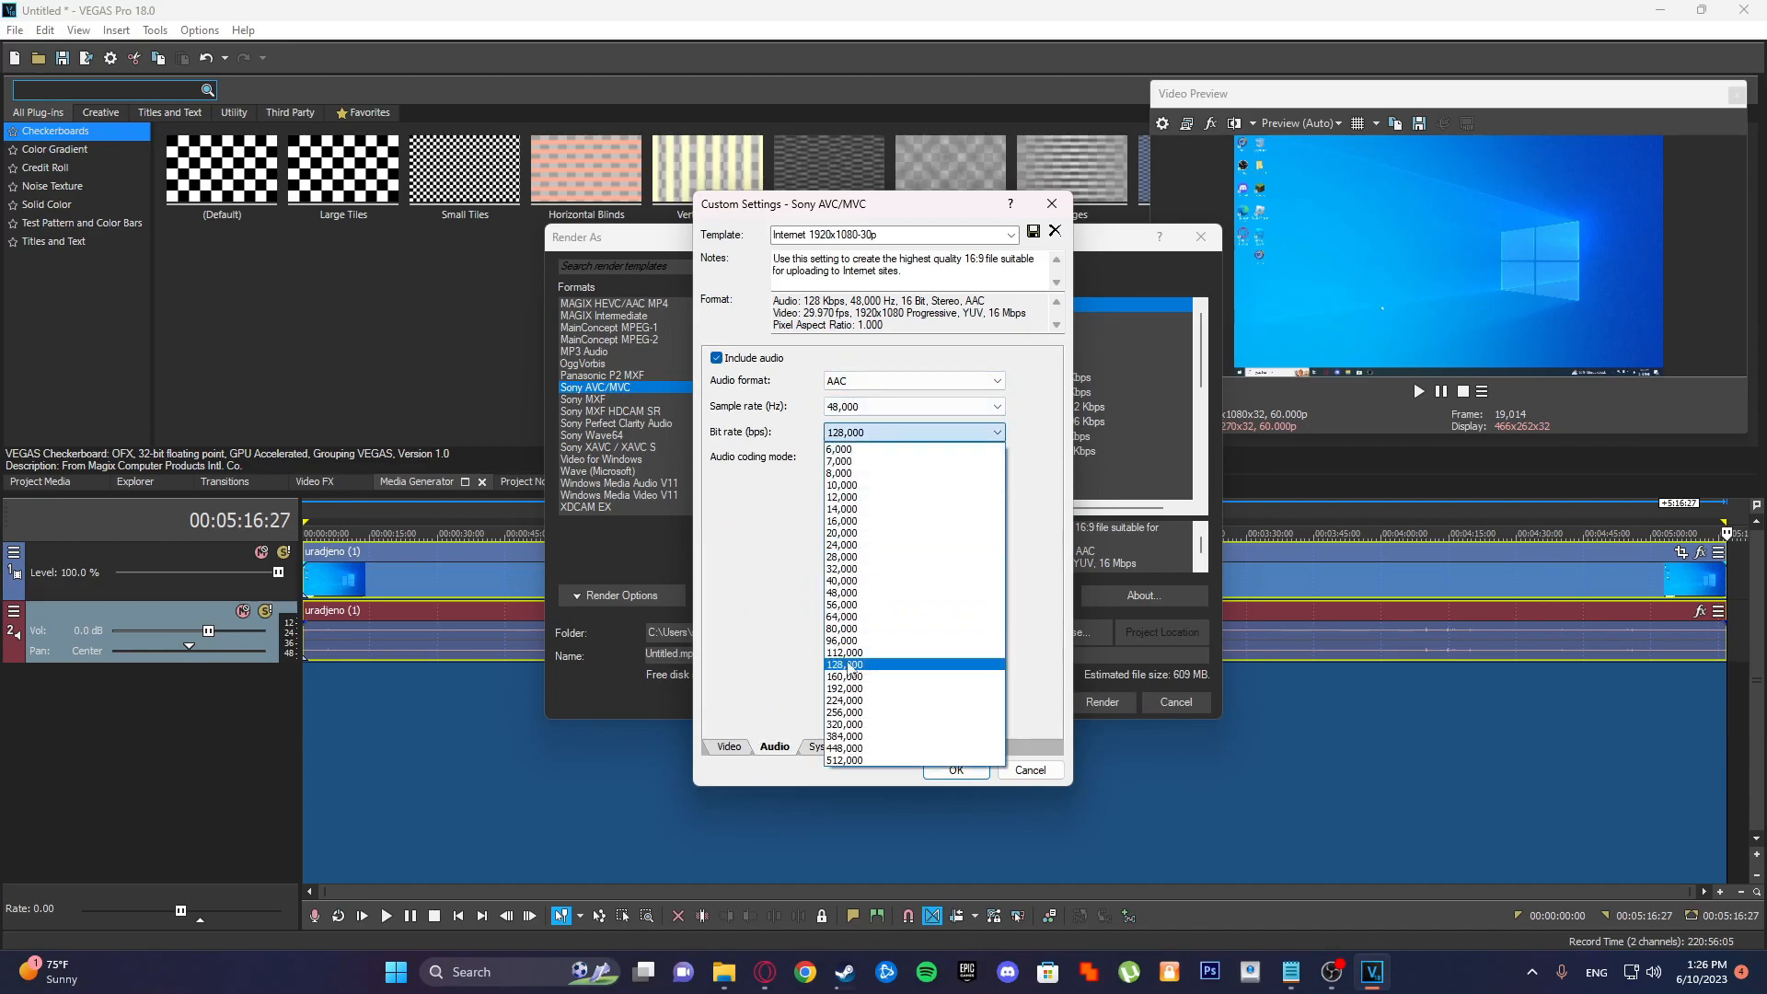
click(882, 725)
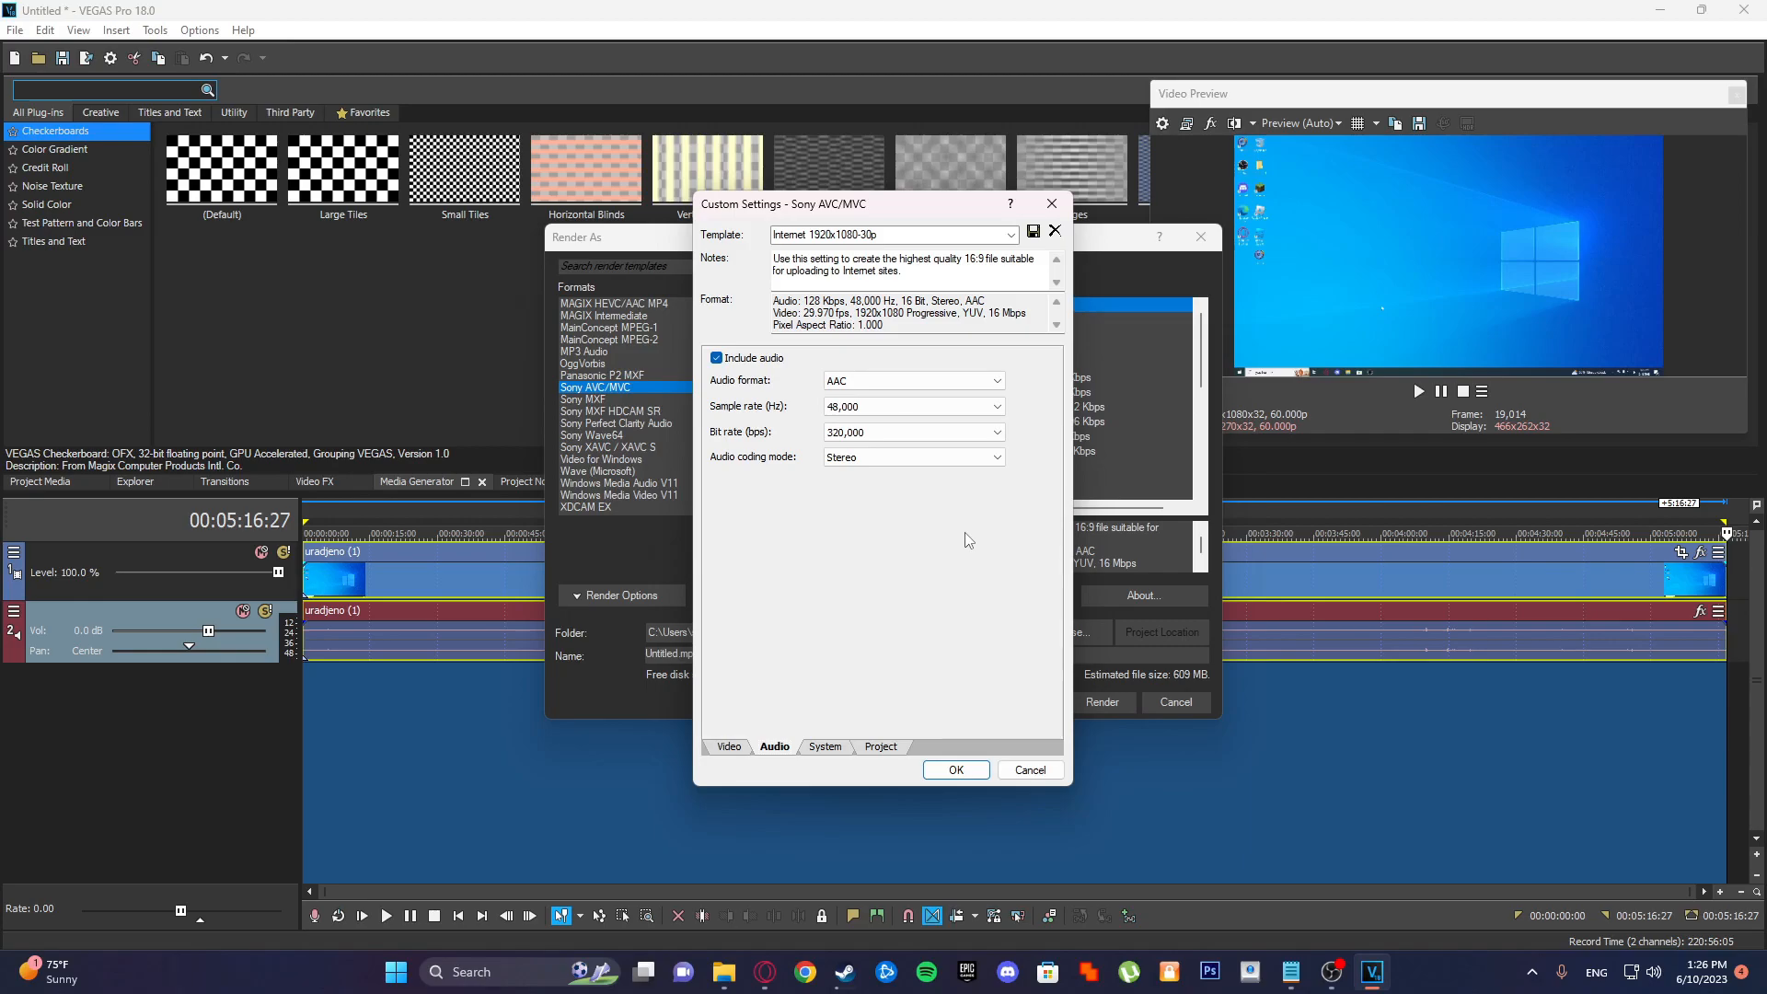
Check the color space choices in the render template's project settings and keep Default.
click(881, 746)
click(897, 464)
click(897, 478)
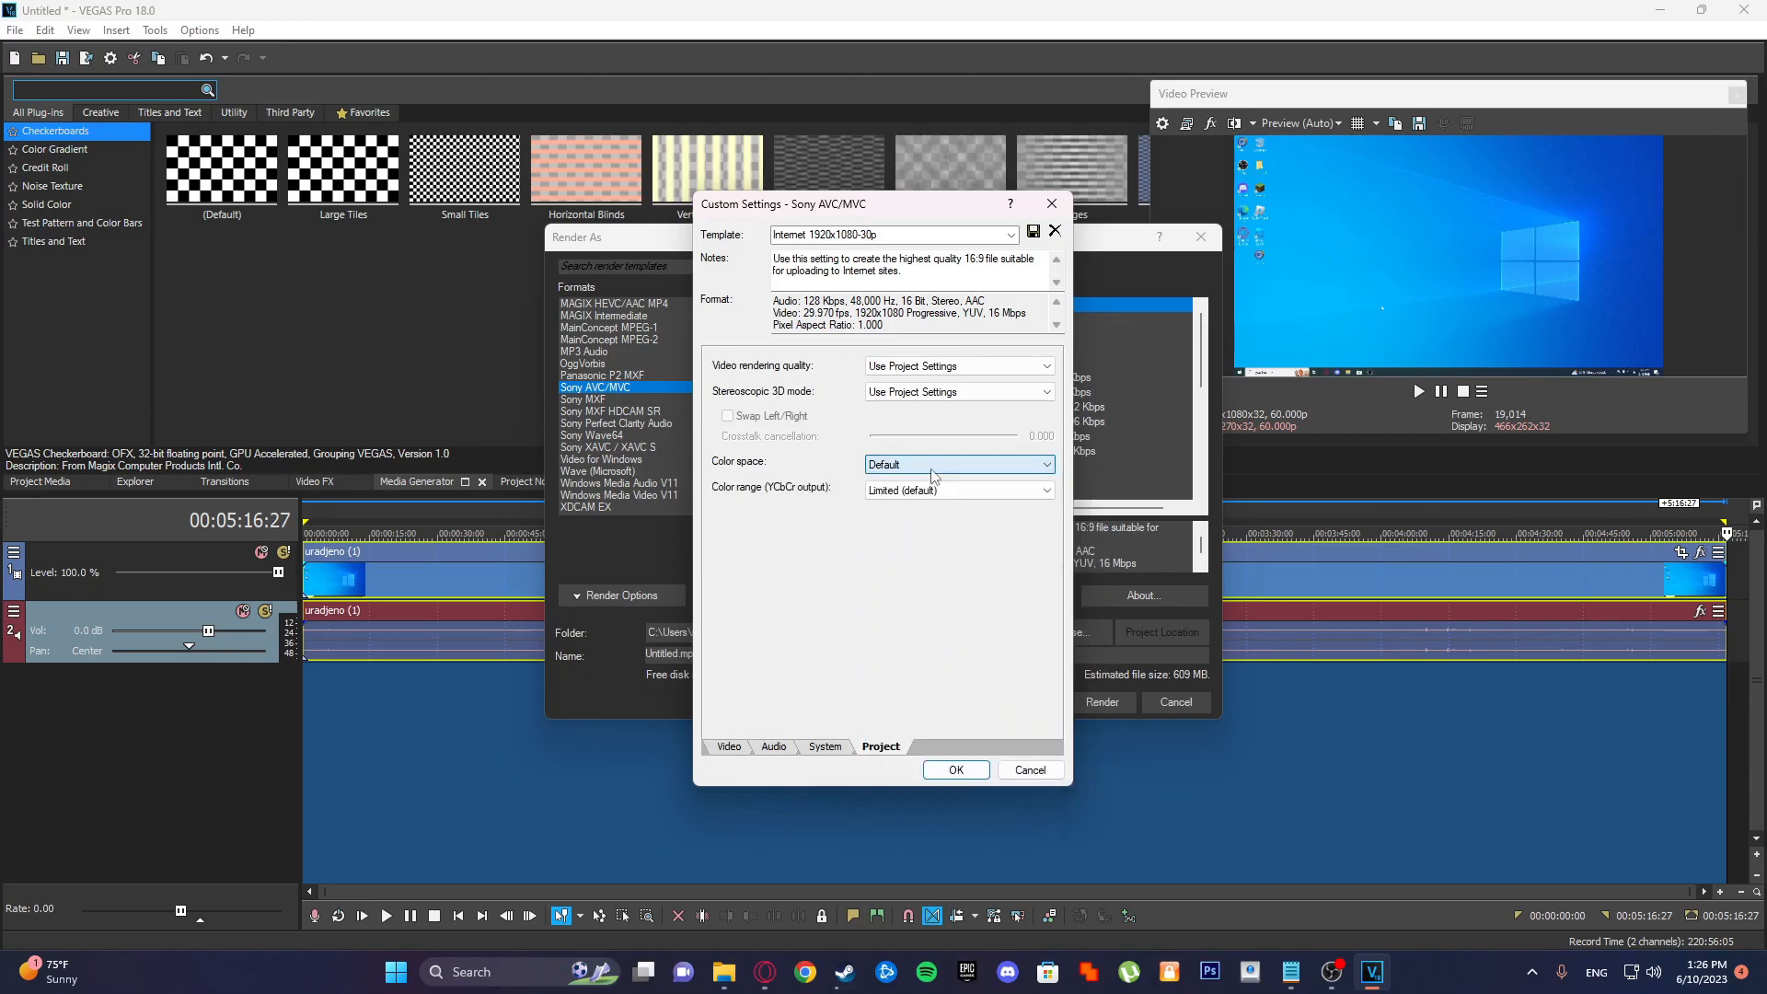
Set the render template's video rendering quality to Best and accept the custom settings.
click(955, 376)
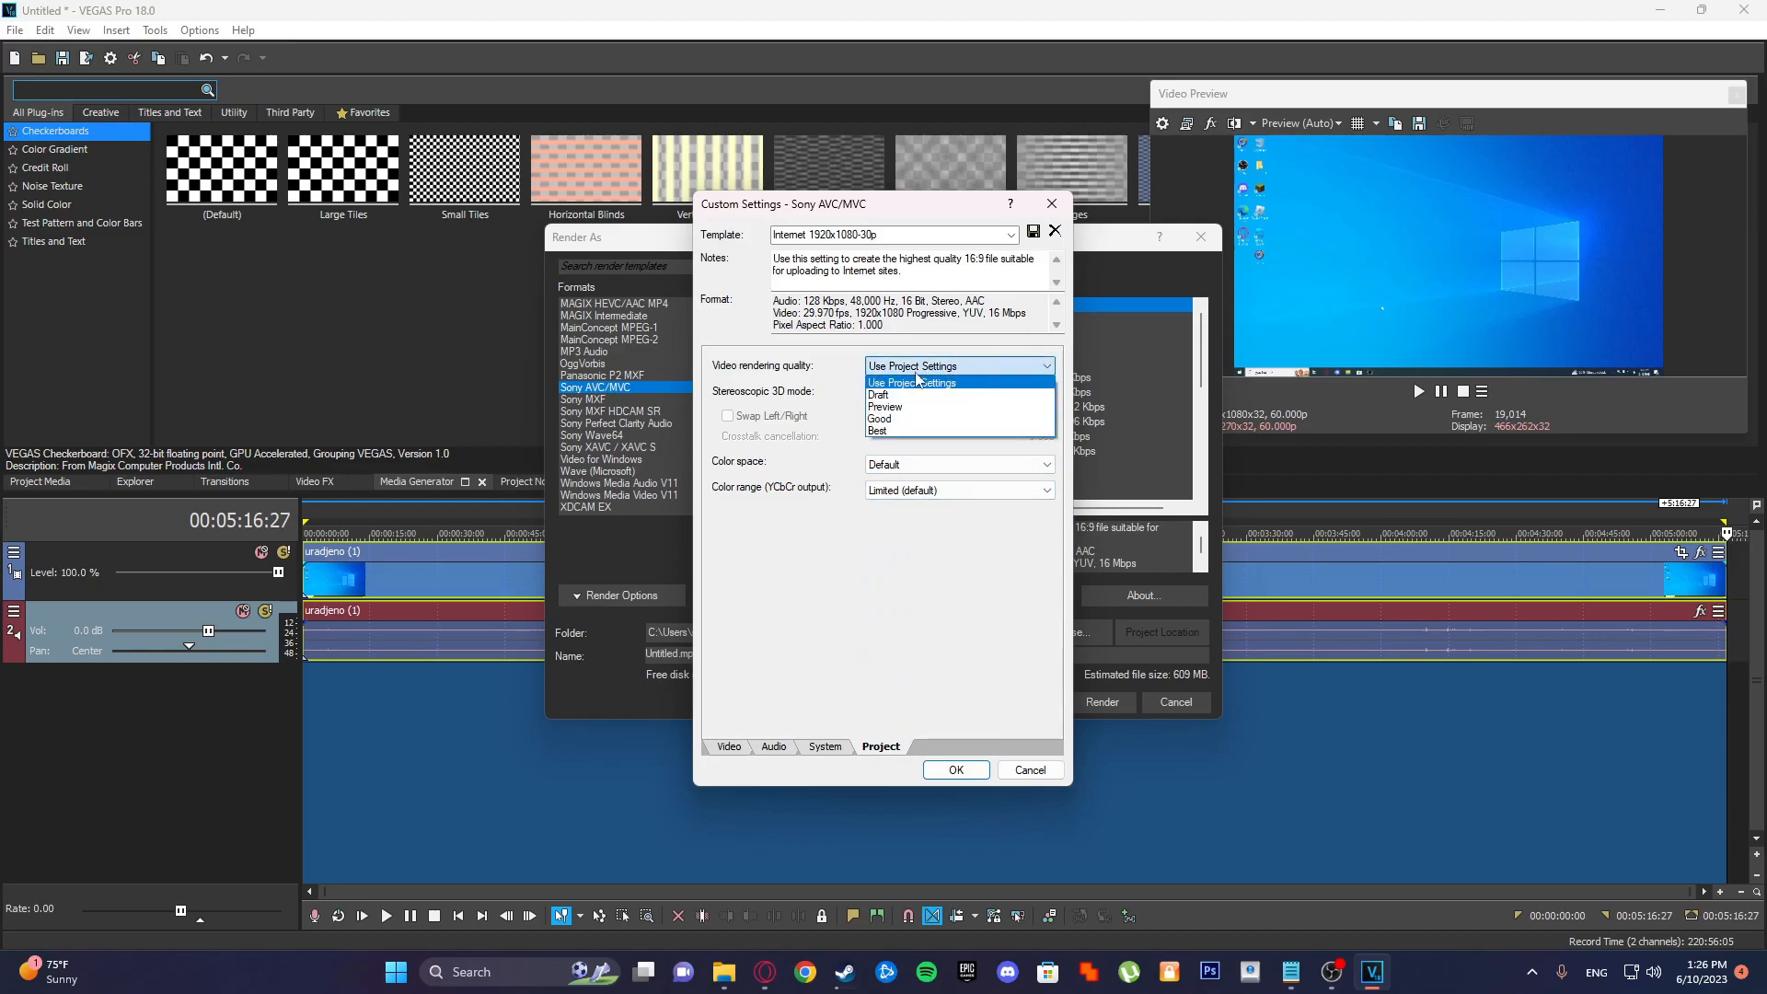
click(921, 431)
click(955, 771)
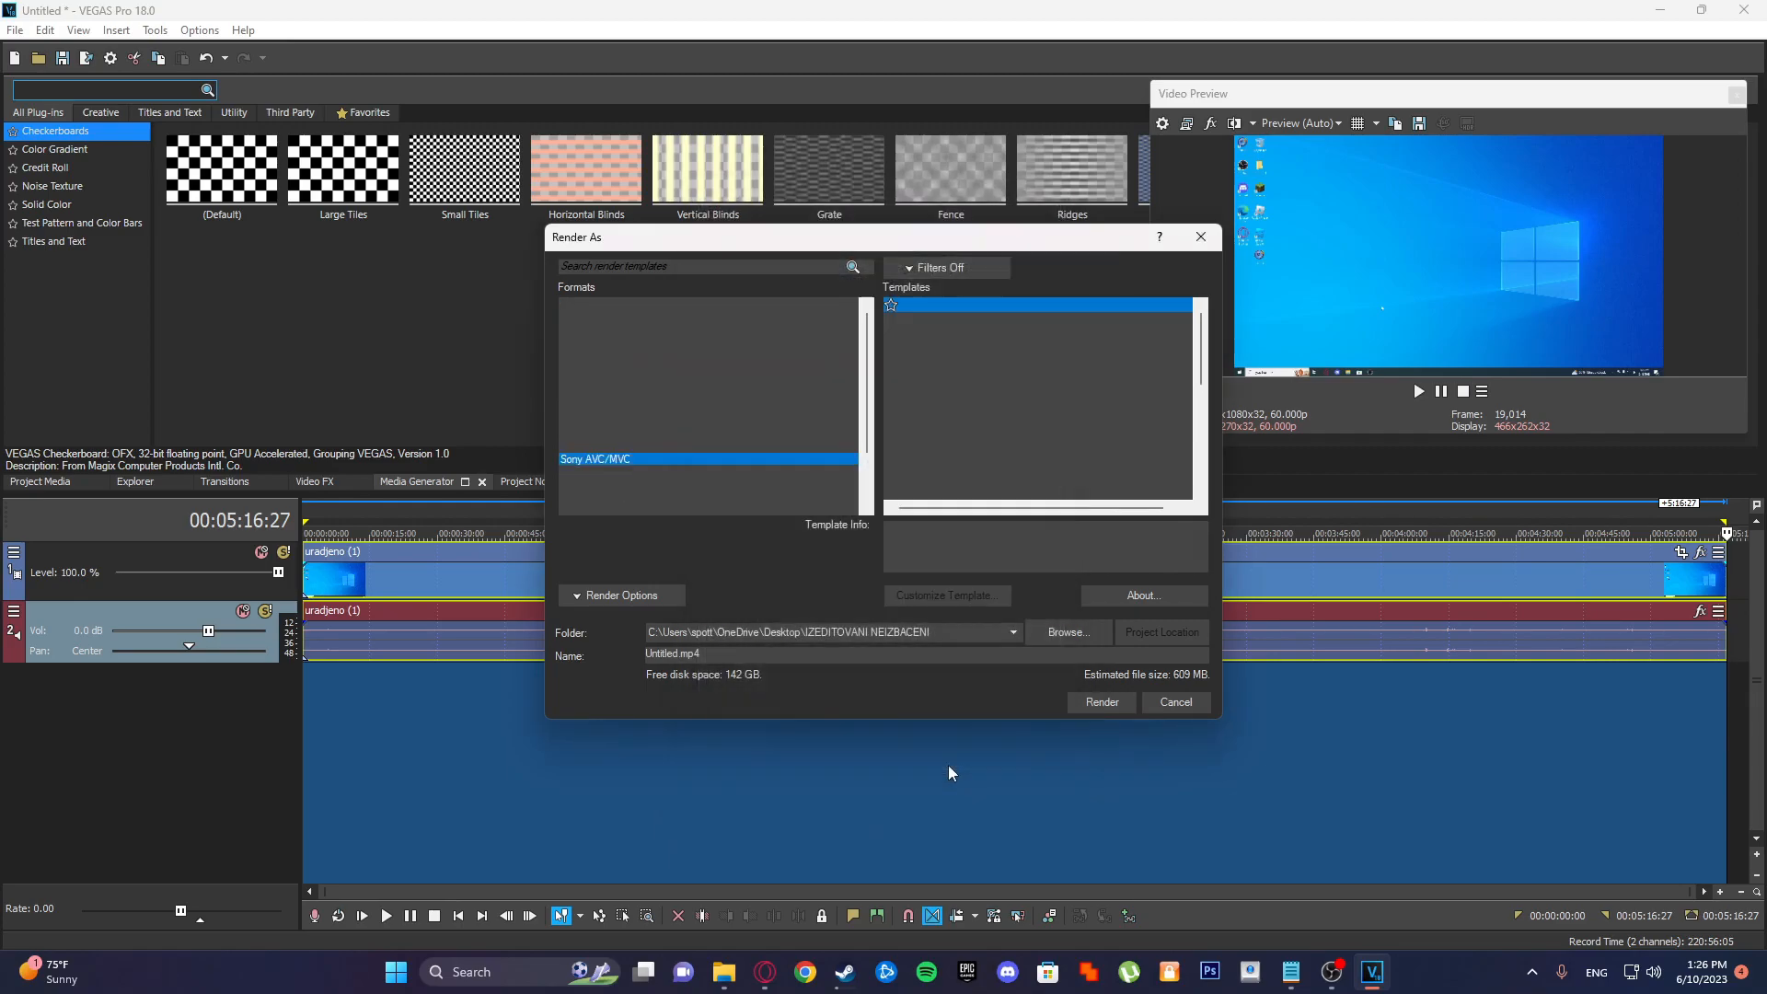
Look through the Sony AVC/MVC render templates, from the customized Internet 1920x1080-30p entry to the 60 FPS YouTube Preset.
scroll(1023, 442, down, 5)
scroll(1025, 444, down, 1)
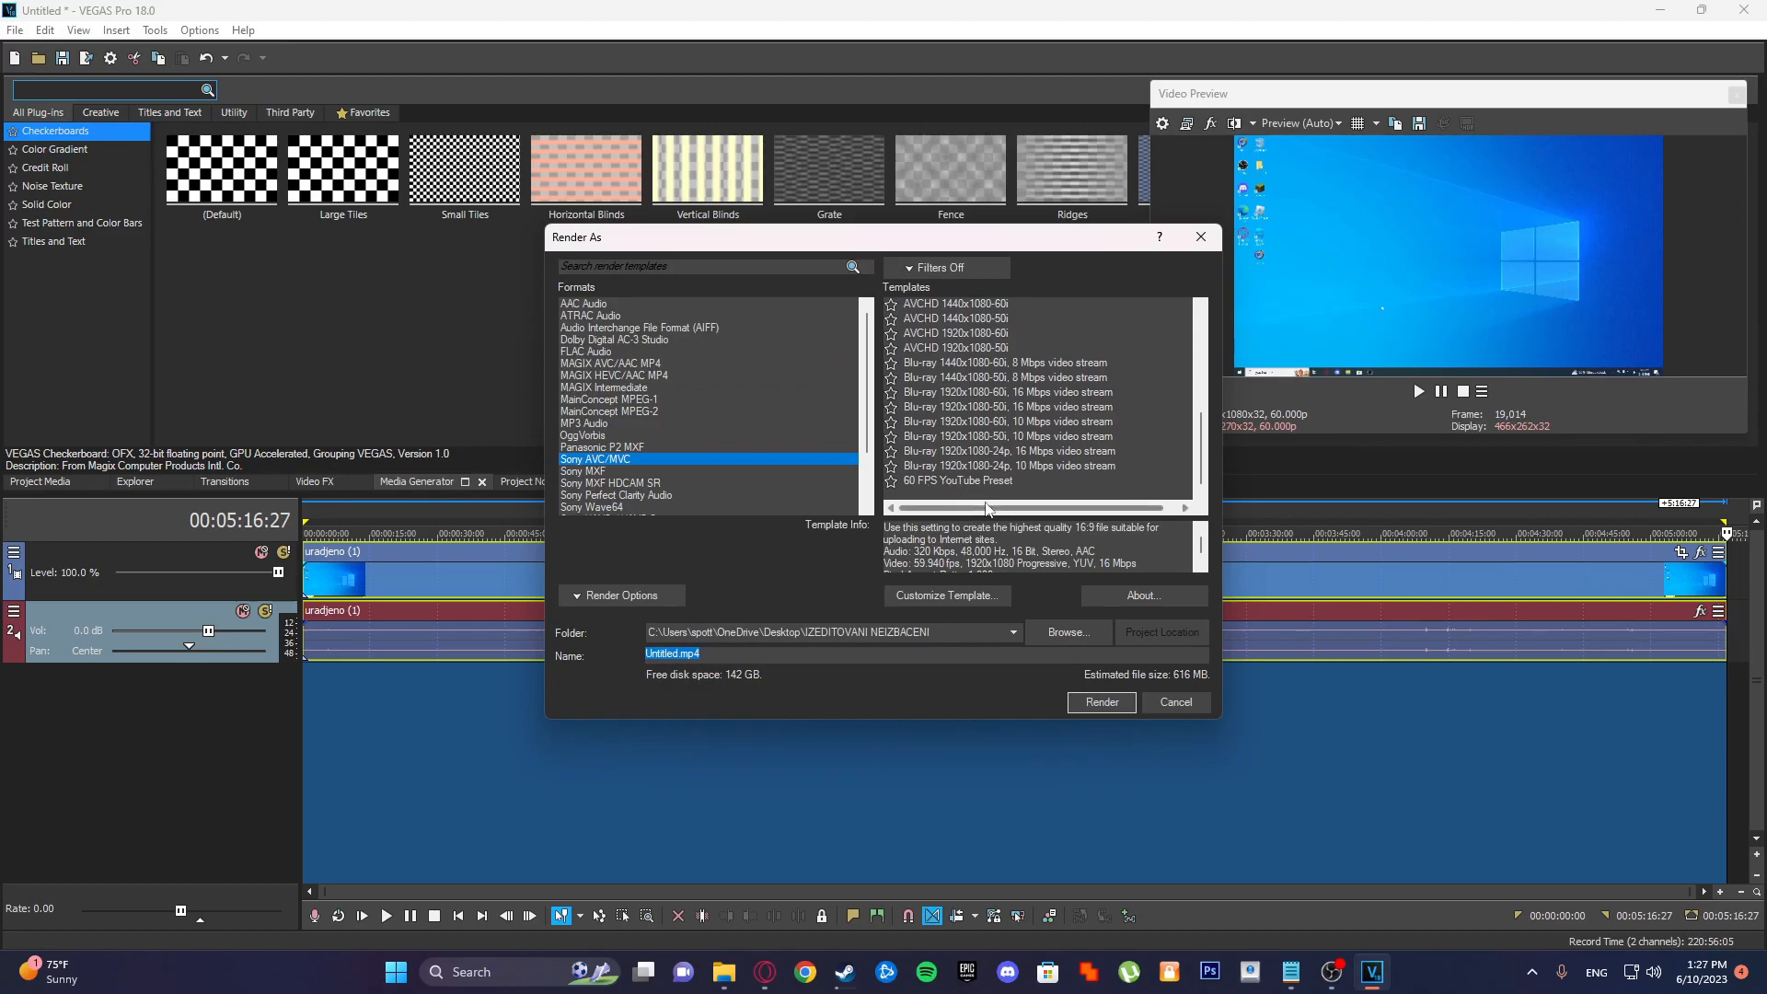
click(685, 653)
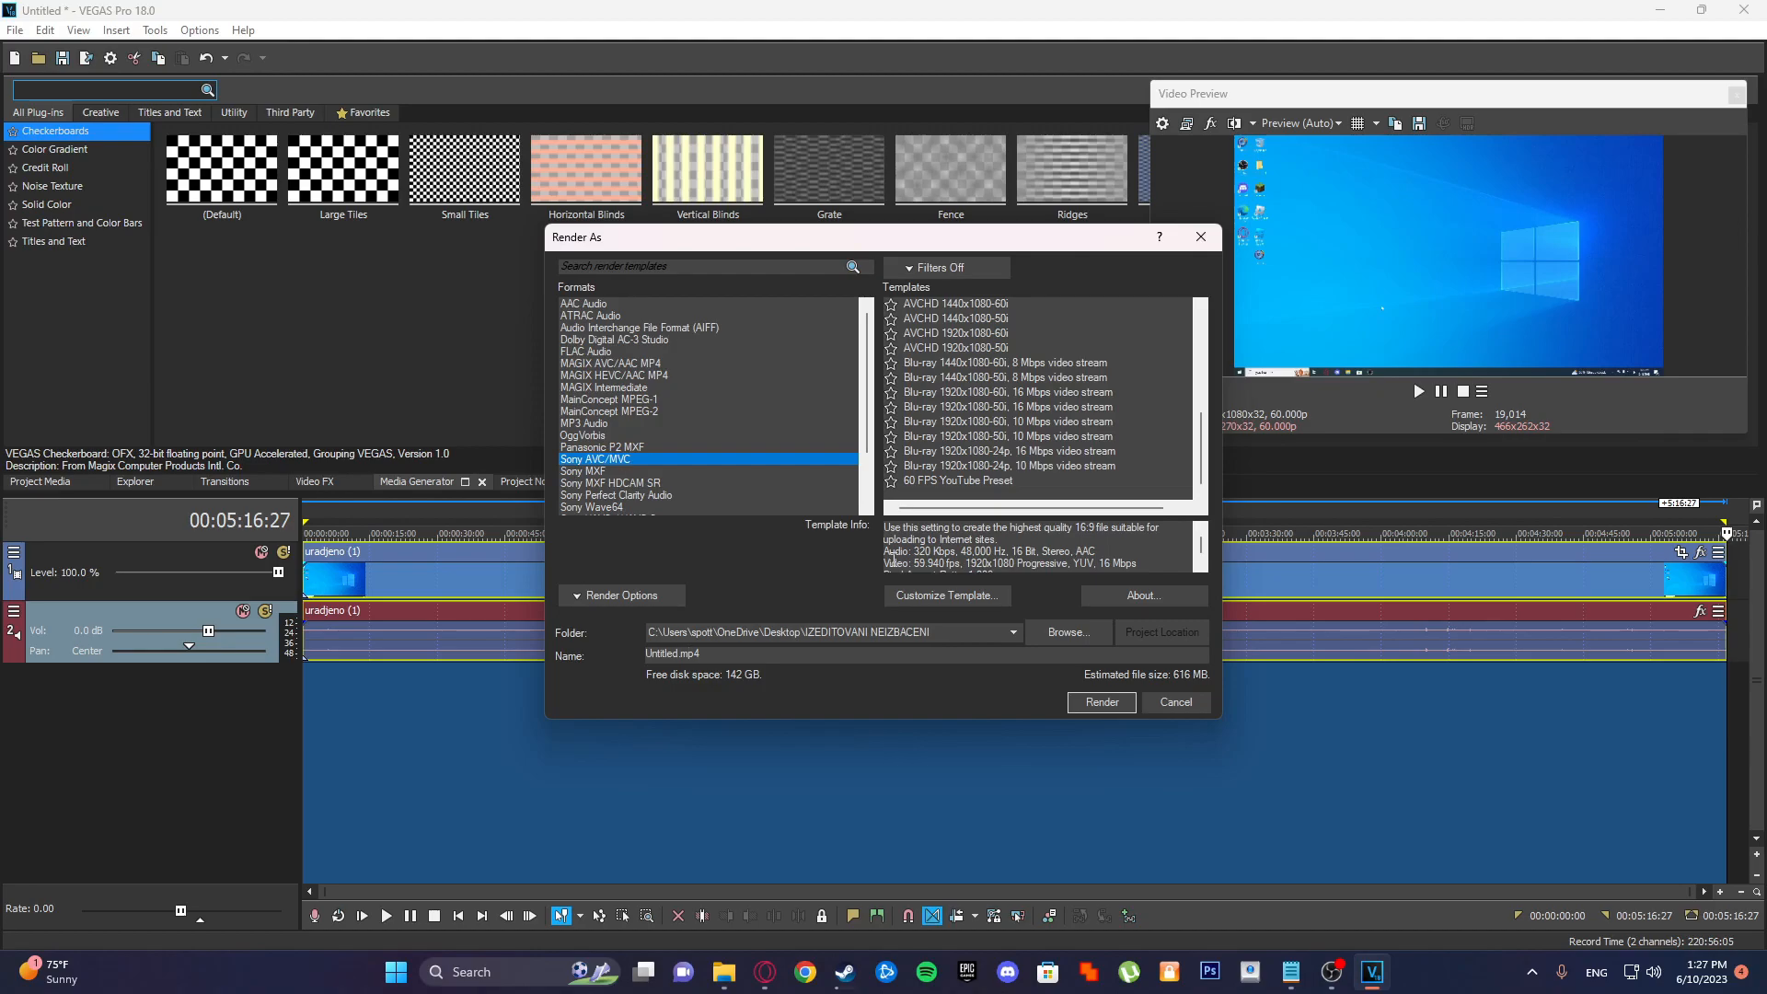
scroll(1024, 423, up, 10)
scroll(1031, 419, down, 5)
scroll(1031, 419, up, 5)
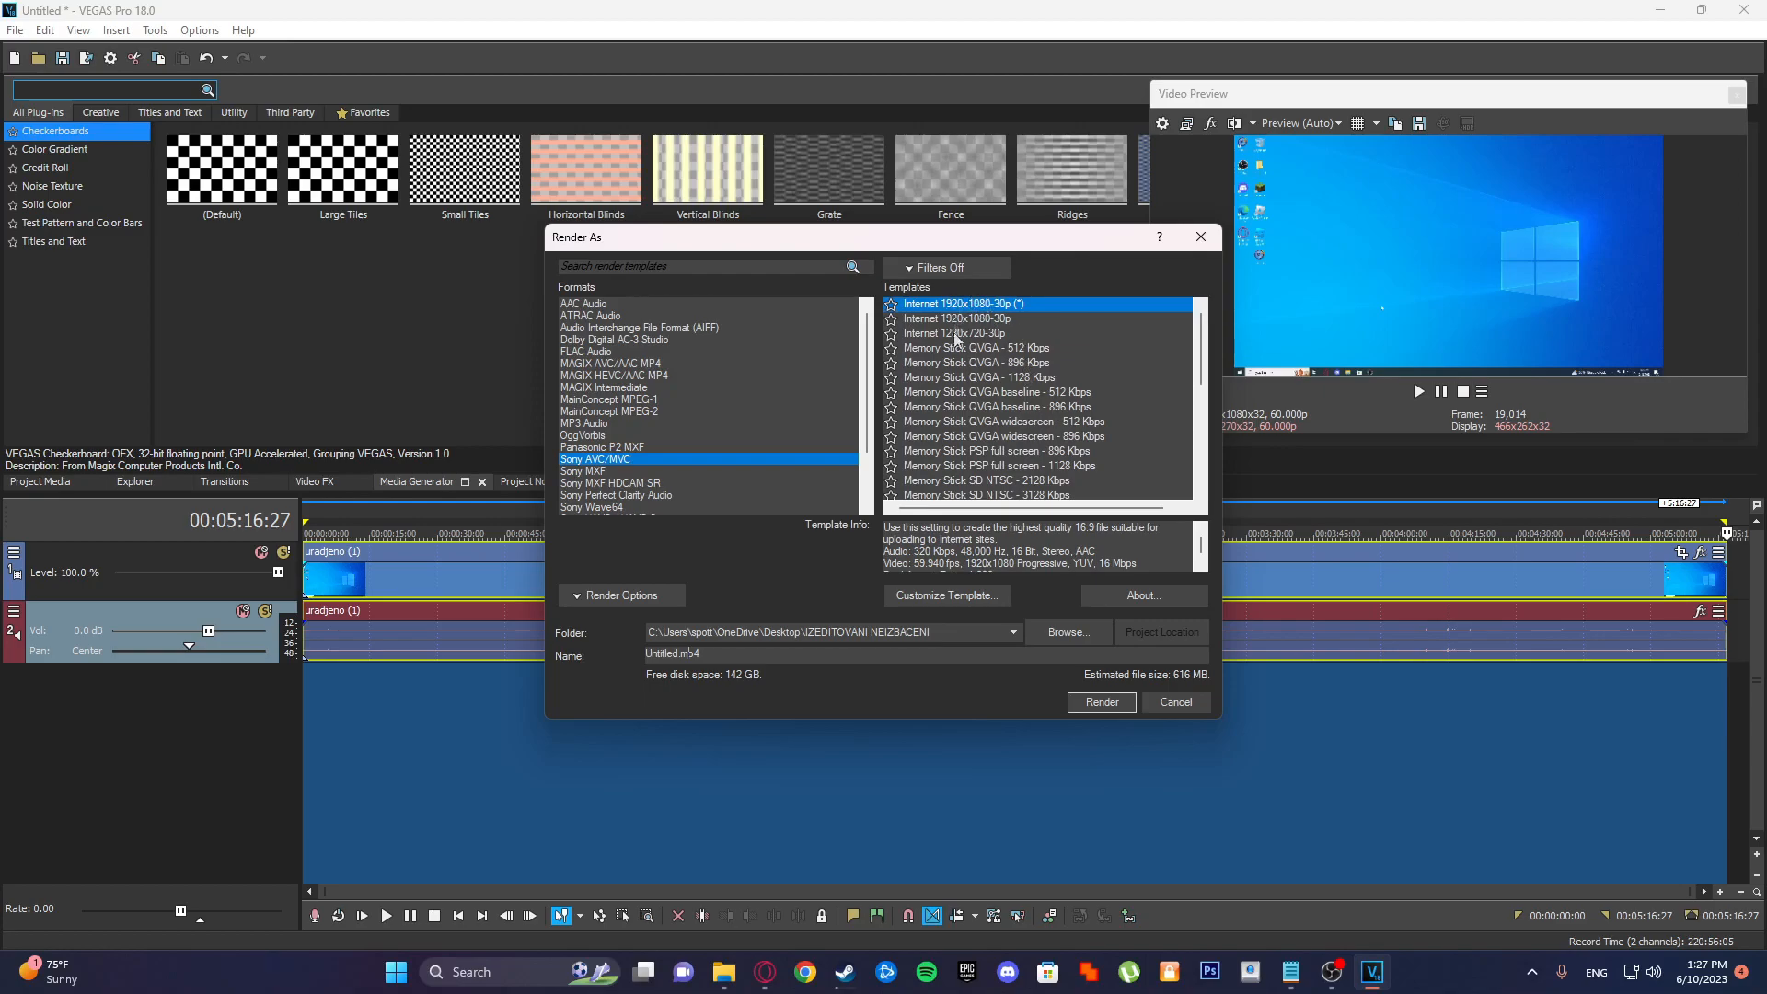
scroll(1068, 416, down, 10)
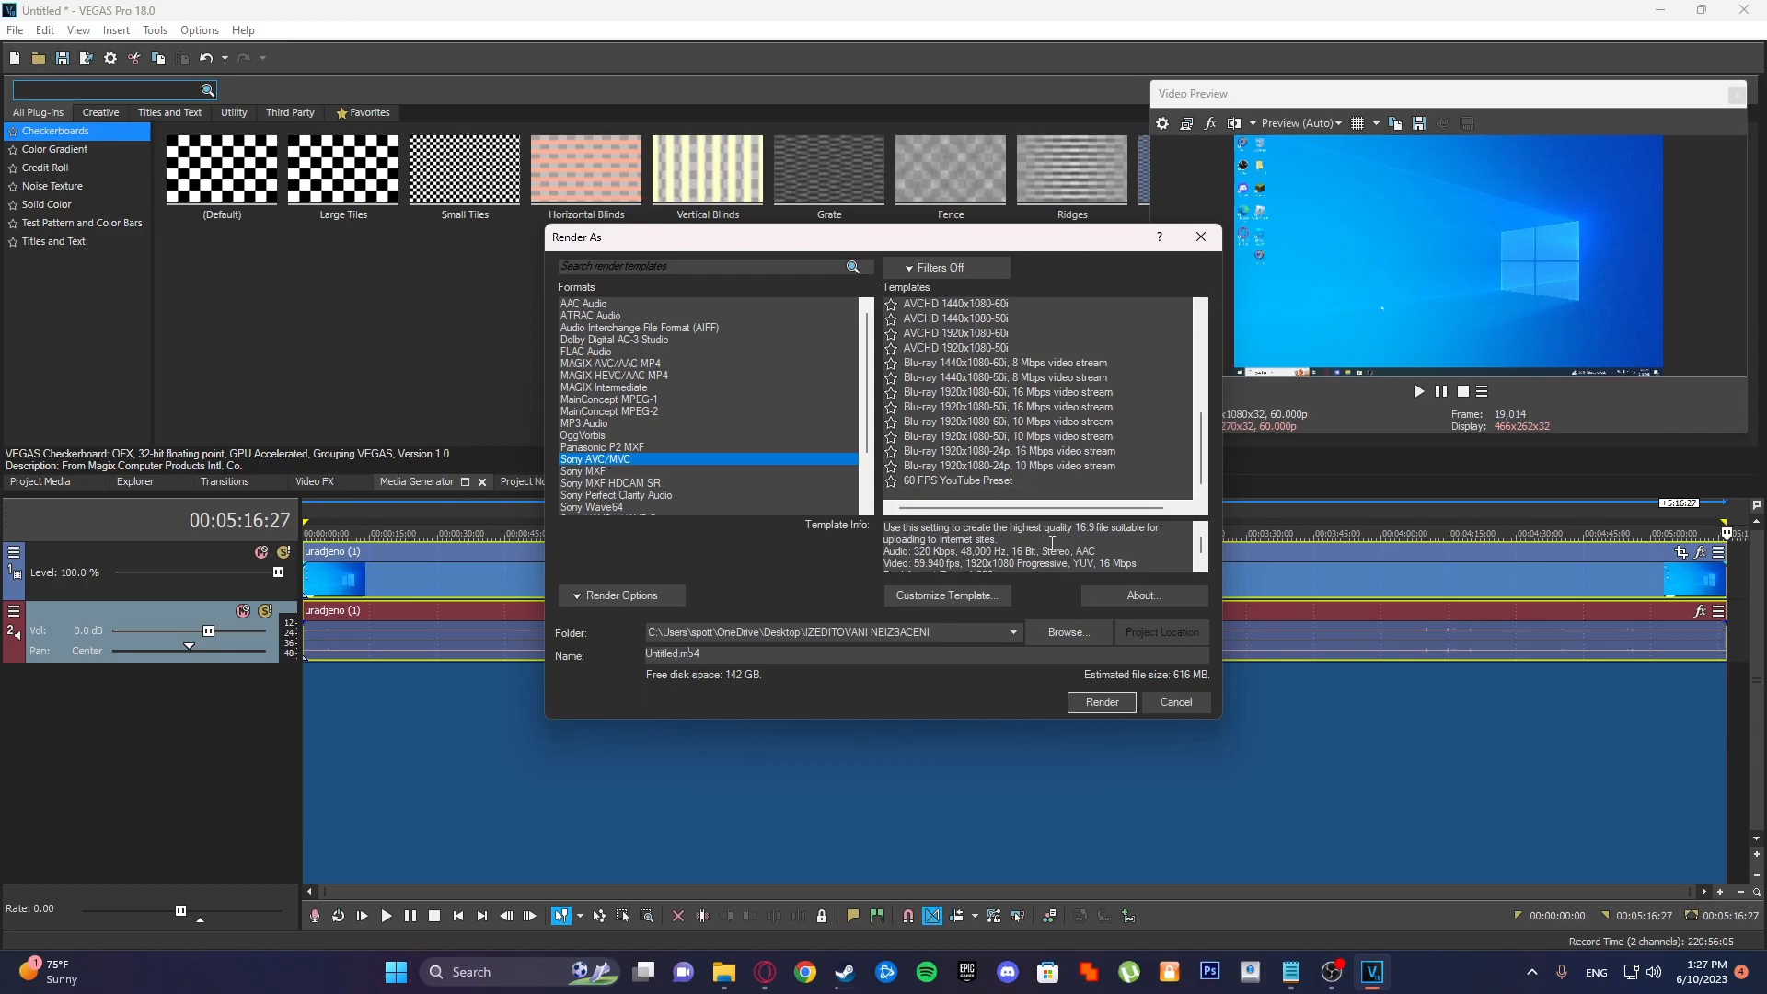
key(alt+Tab)
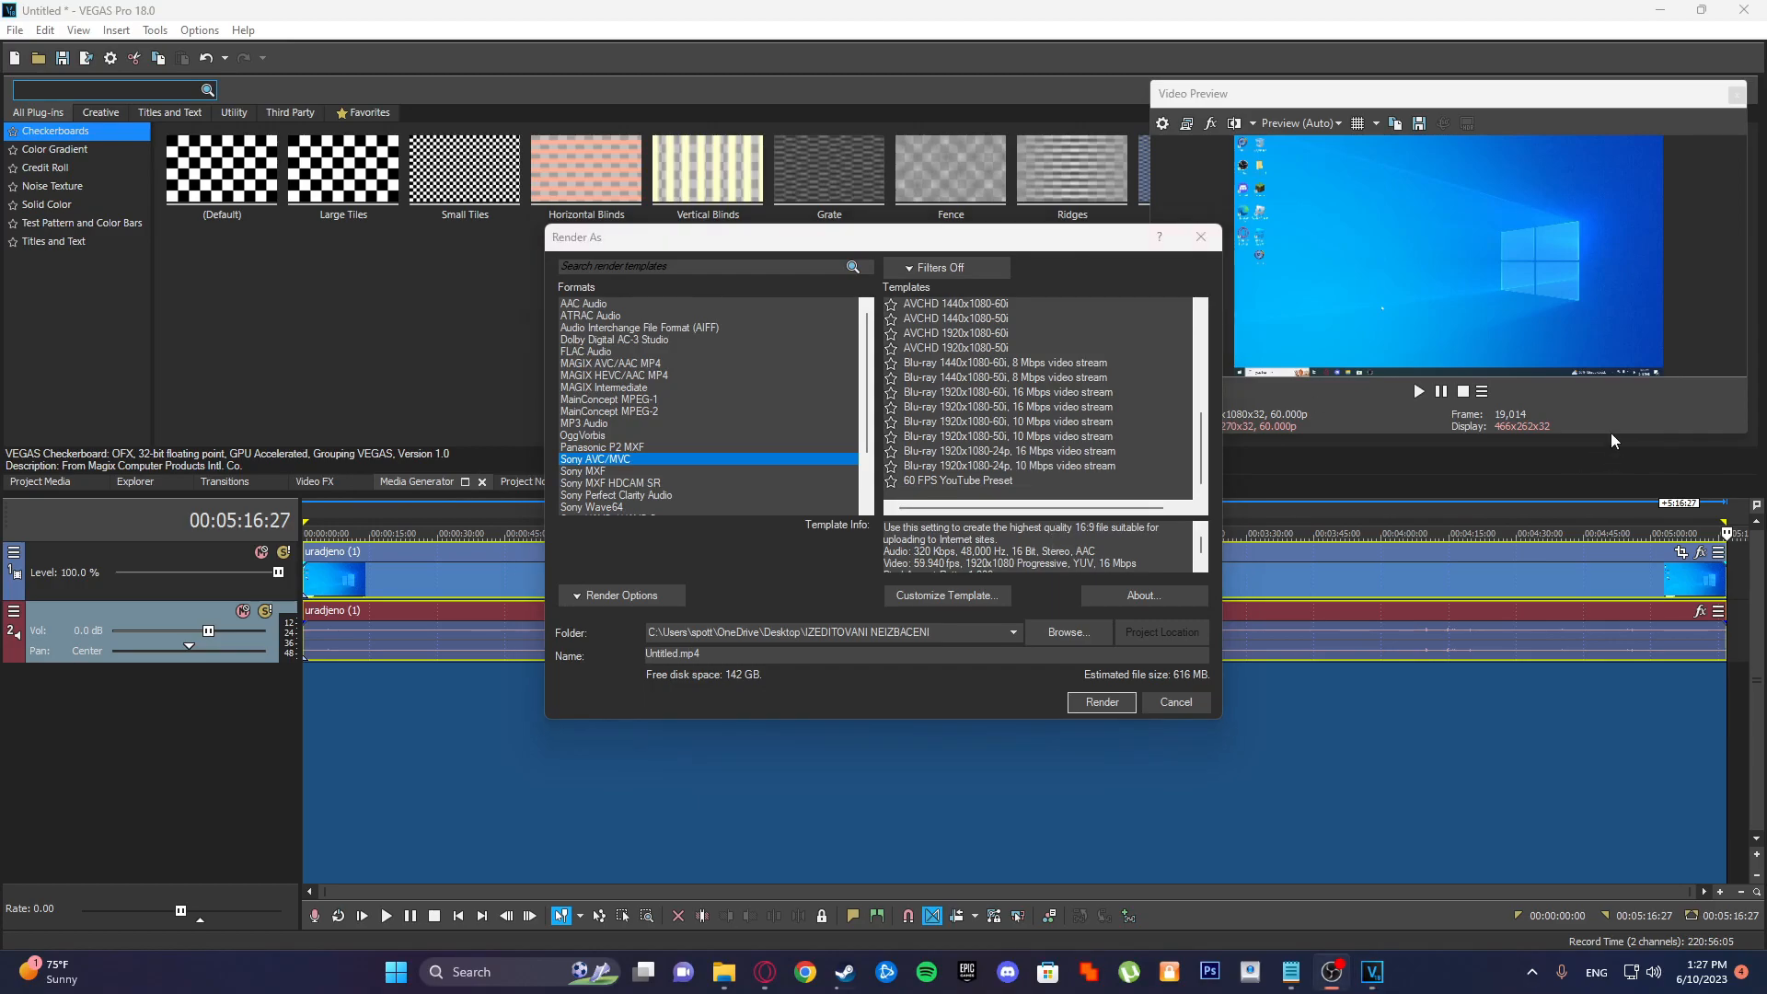